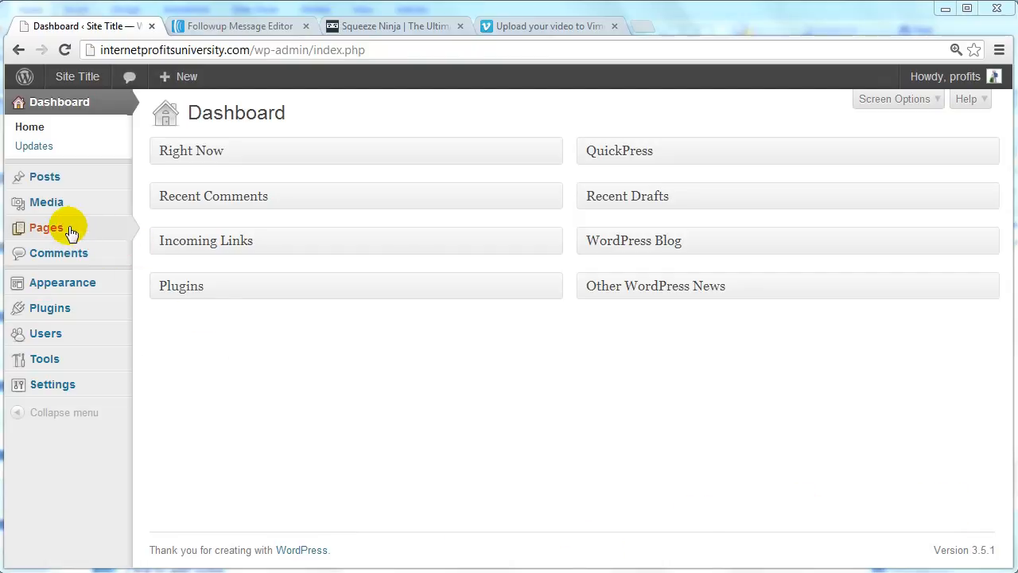
Step: Start a new WordPress page
mouse_move(70, 231)
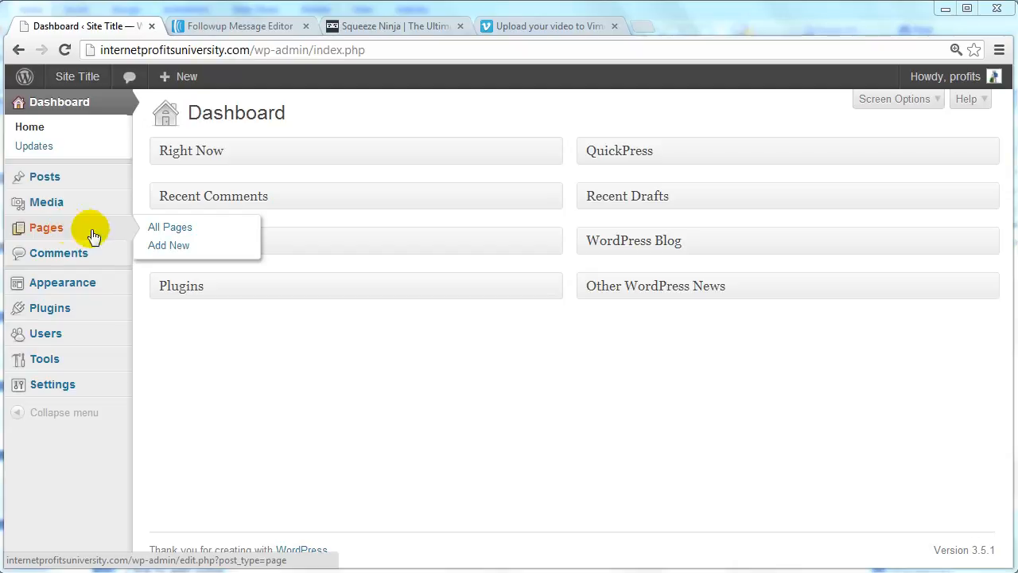
left_click(169, 245)
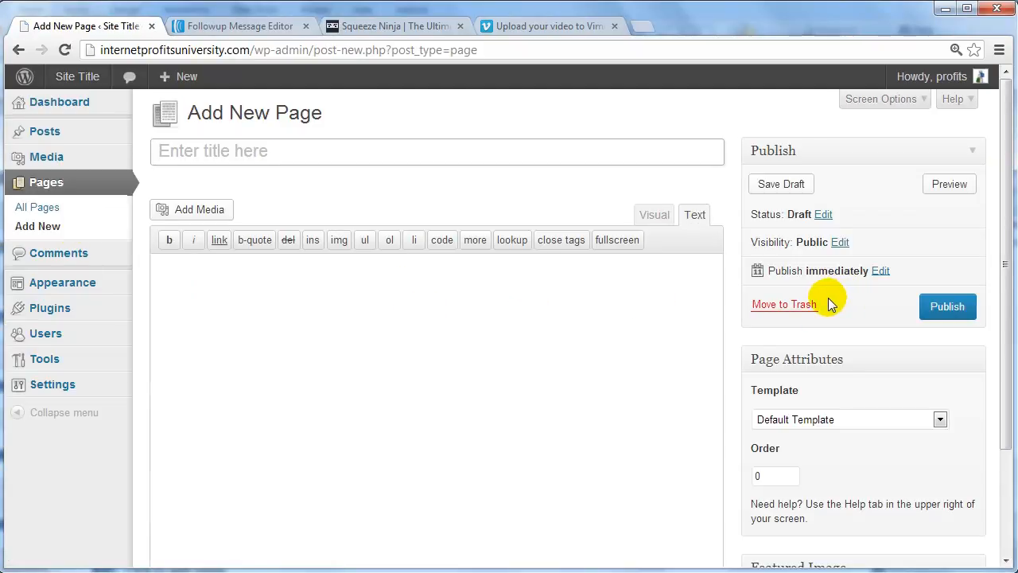
Step: Try the Full-width Page Template, No Sidebar for the page and switch back to the Default Template
scroll(829, 295, "down", 1)
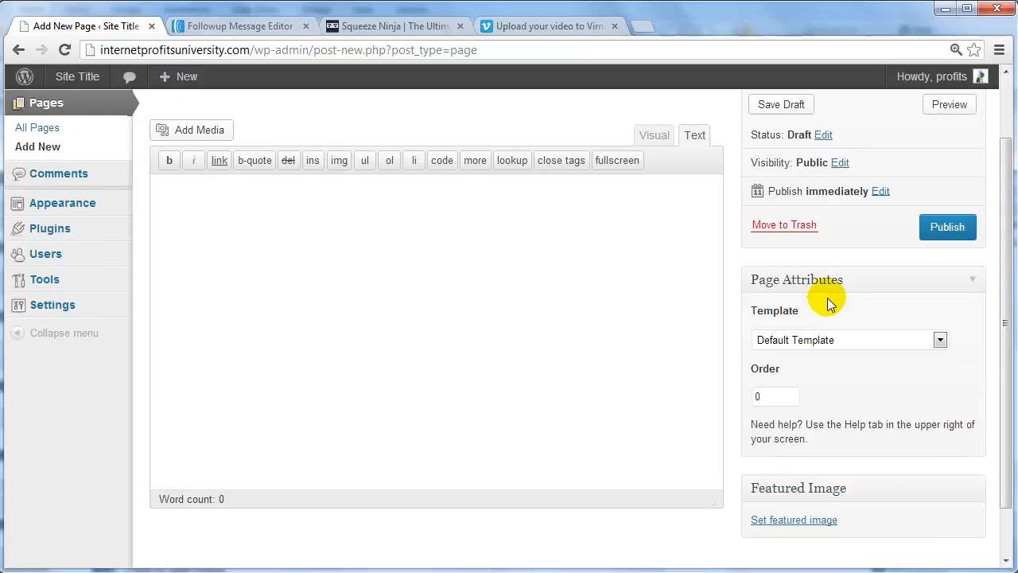
left_click(771, 344)
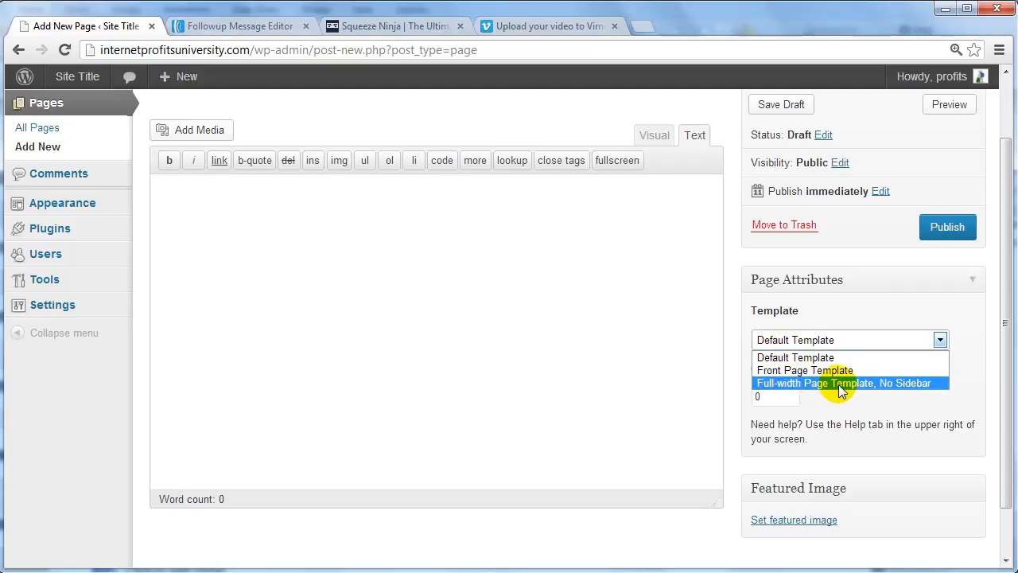
left_click(912, 302)
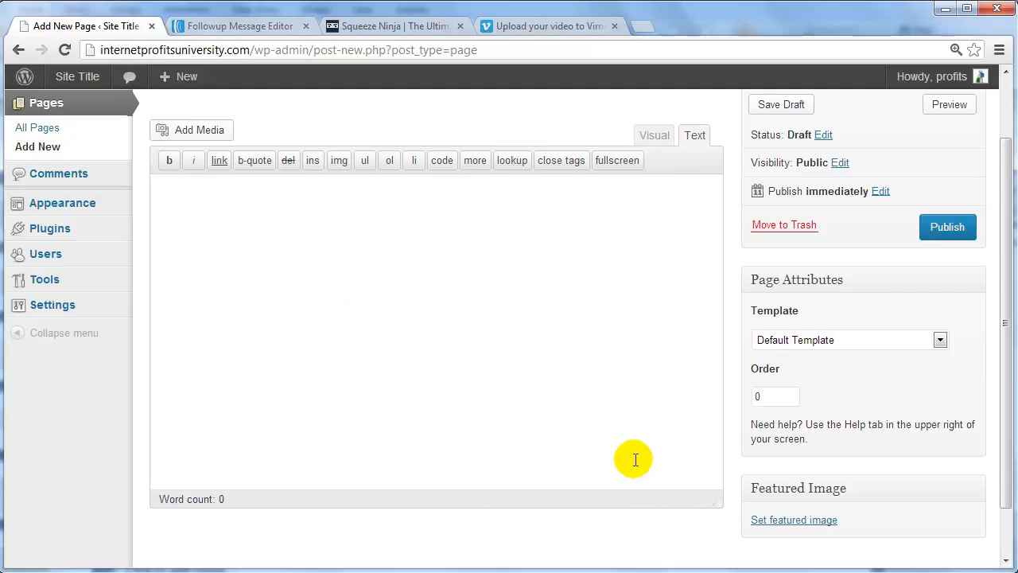
left_click(820, 341)
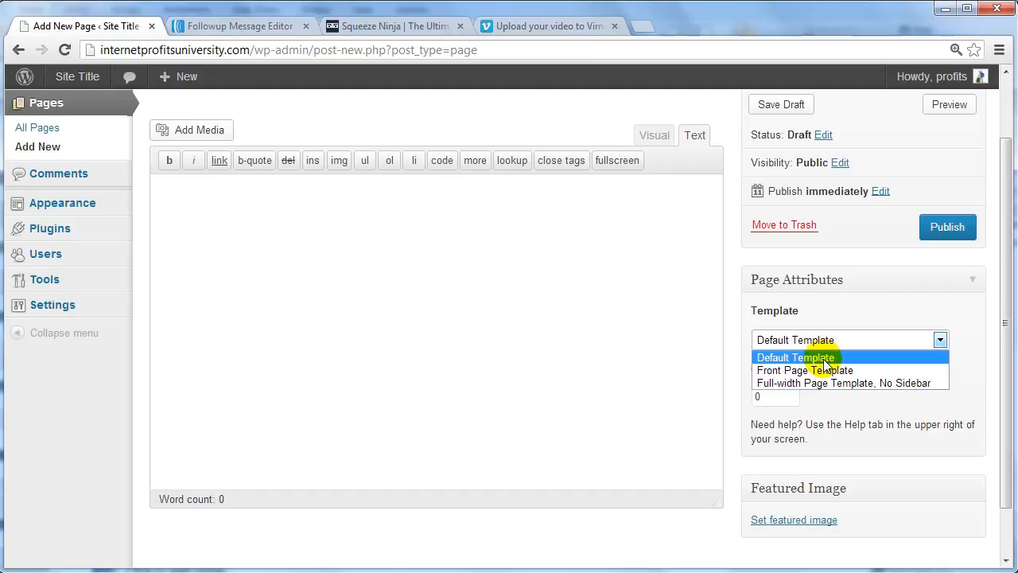
left_click(787, 383)
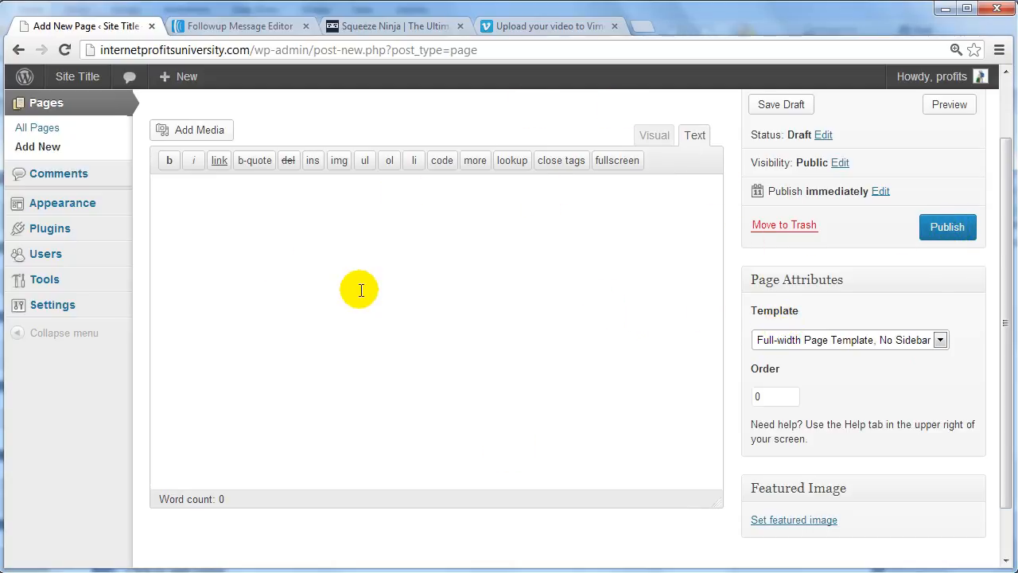
left_click(831, 340)
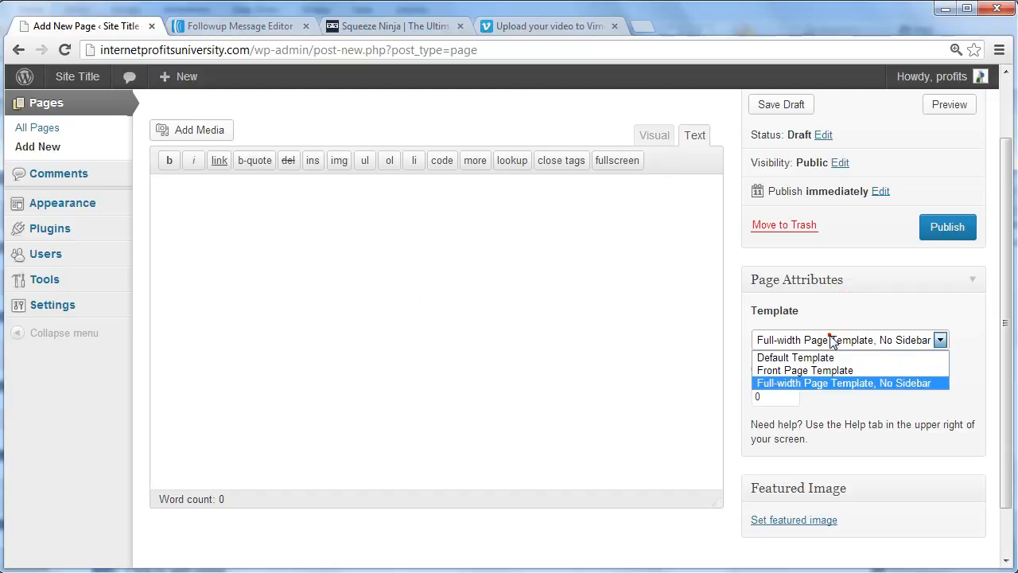
left_click(819, 357)
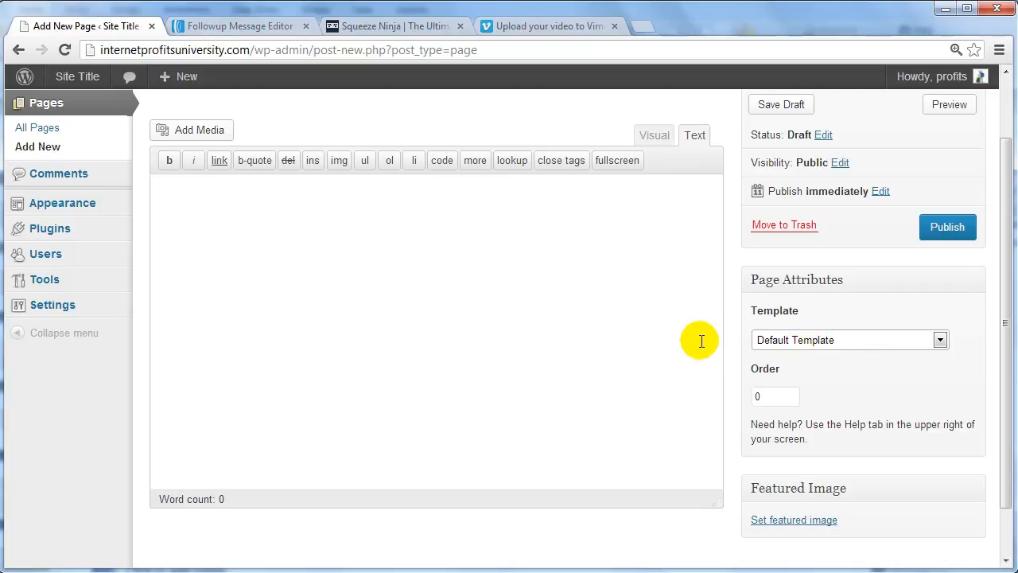
Step: Title the page "Squeeze Page" and enter Headline, Description and Benefits as separate paragraphs in the body
scroll(701, 341, "up", 1)
scroll(697, 342, "down", 1)
left_click(329, 229)
scroll(330, 229, "up", 1)
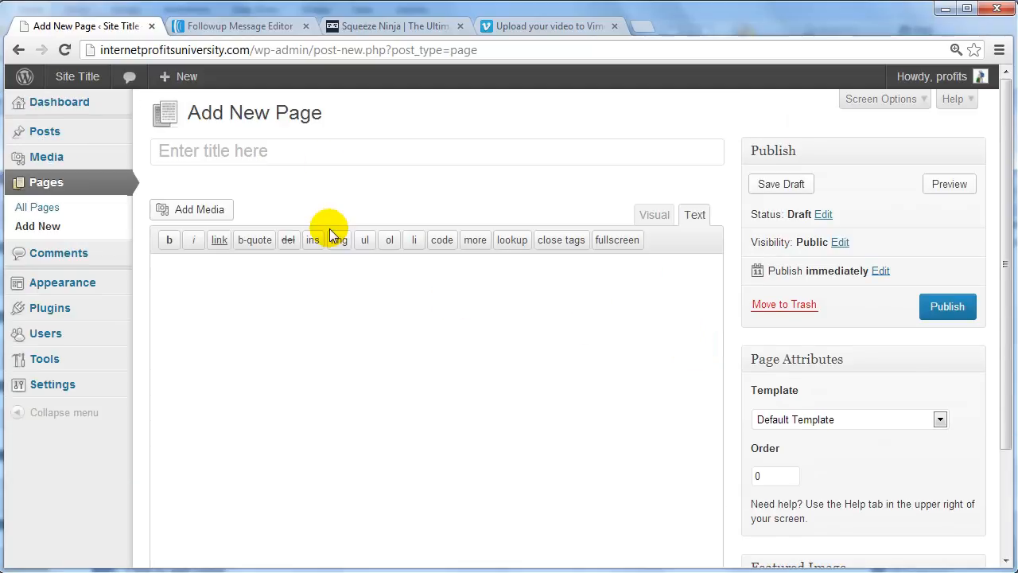
left_click(271, 157)
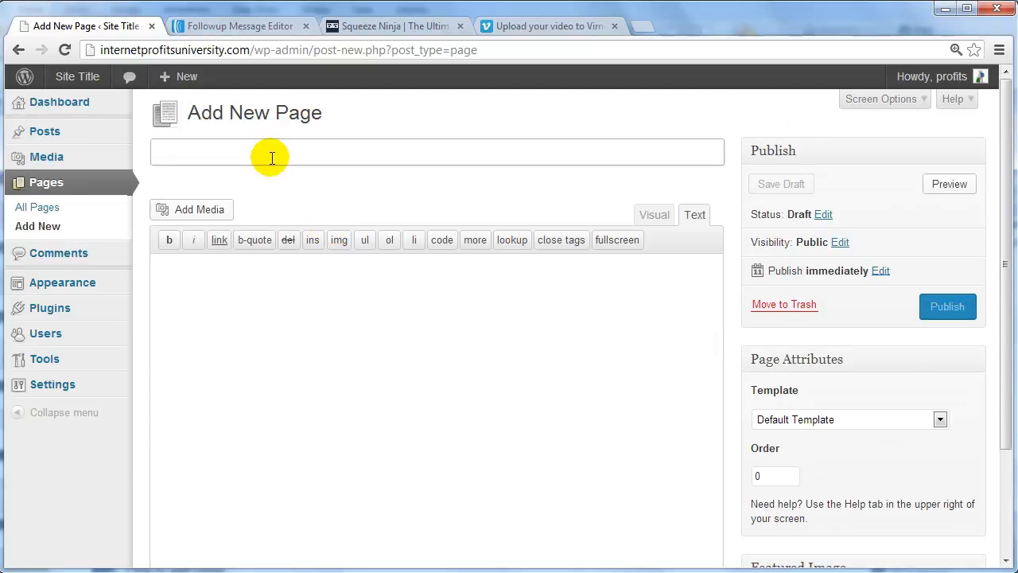
type("Squeeze Page")
left_click(294, 315)
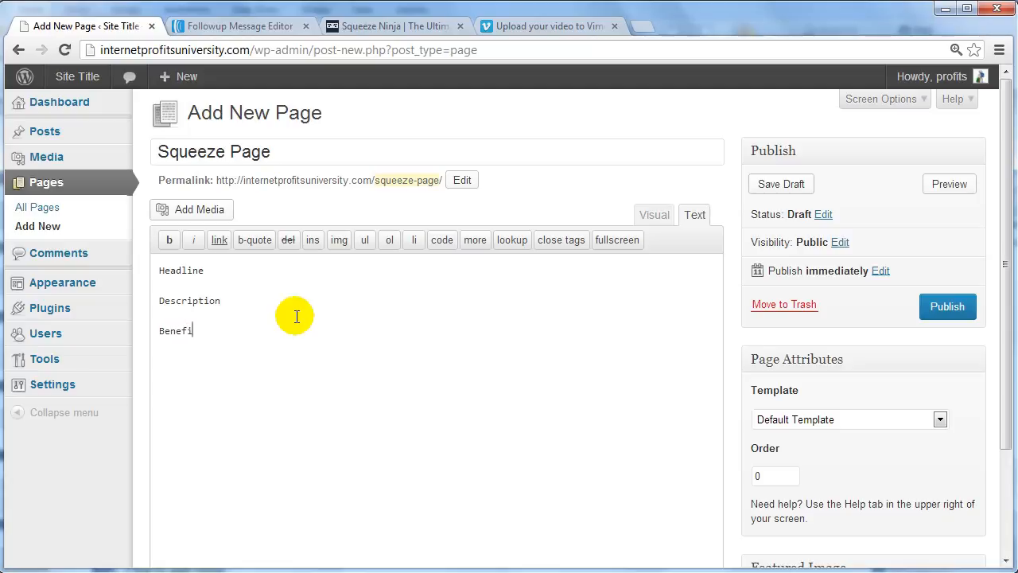
Step: In the visual editor, turn the Benefits line into a bulleted list and repeat it to make six "Benefits" items
key("shift+Home")
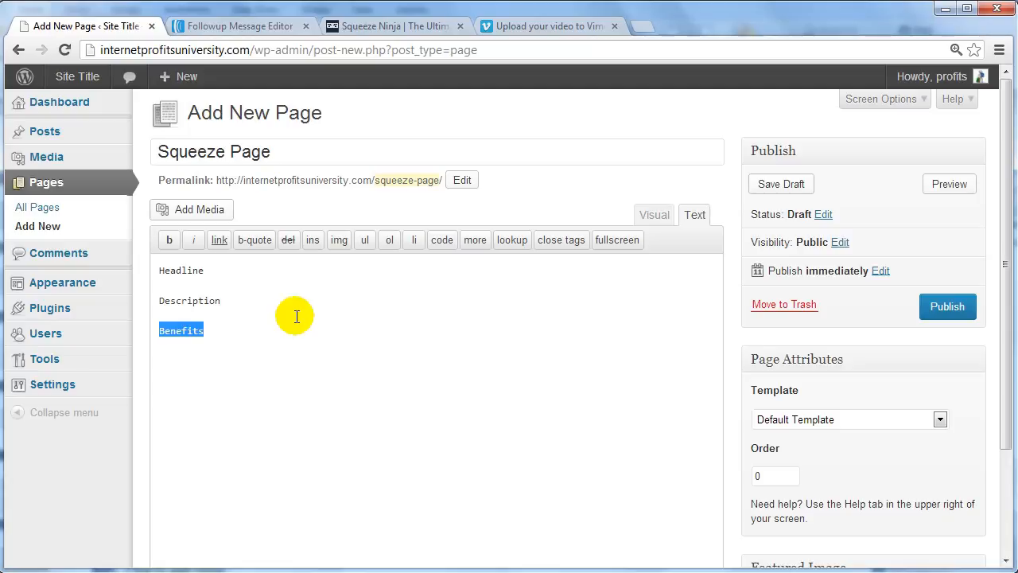
left_click(646, 214)
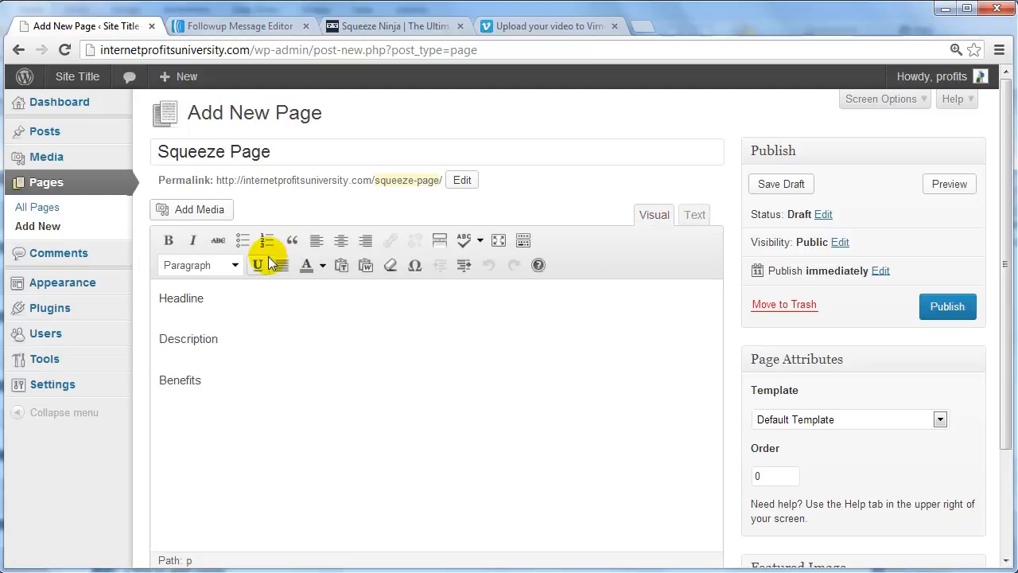
left_click_drag(215, 380, 149, 381)
key("ctrl+c")
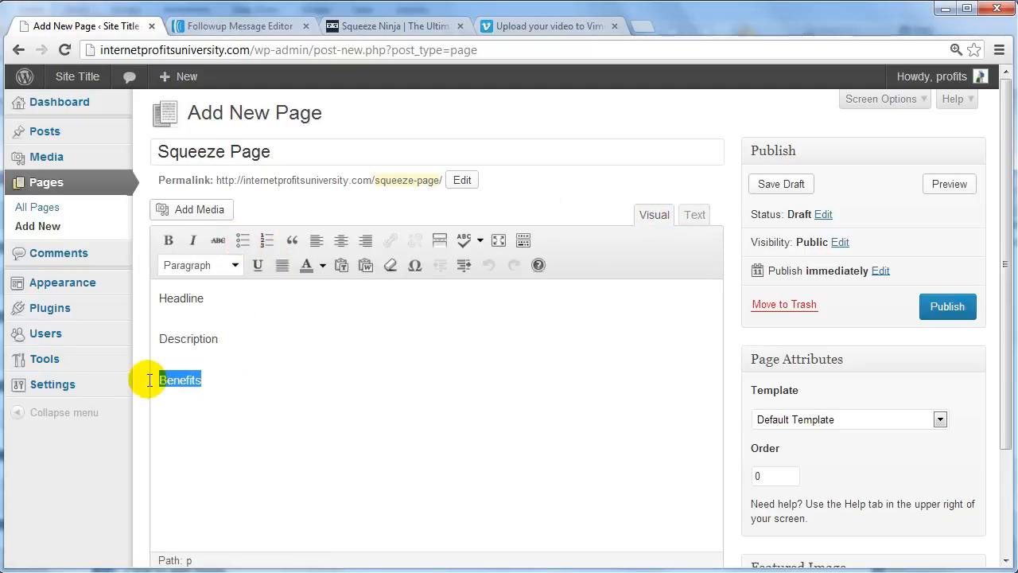
left_click(241, 241)
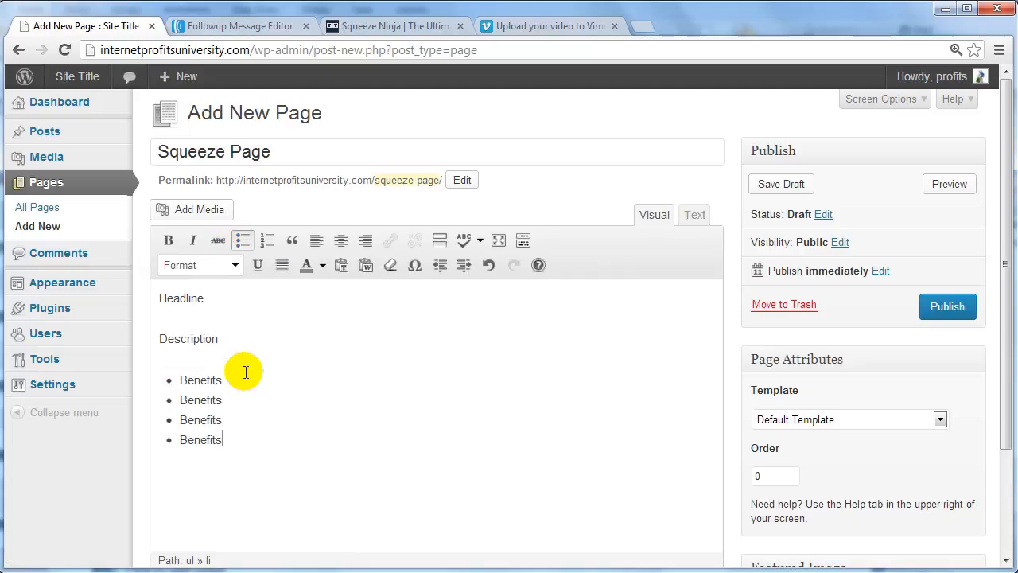
key("ctrl+v")
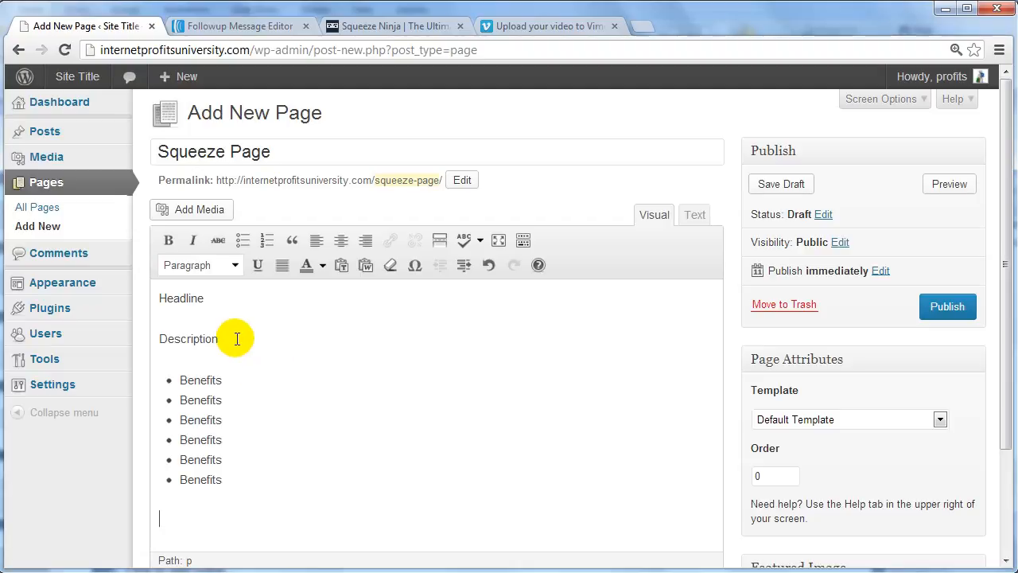
Step: Upload the alarm clock figure picture from the Unused Bigstockphoto pics 001 folder and insert it below the benefits list
left_click(215, 209)
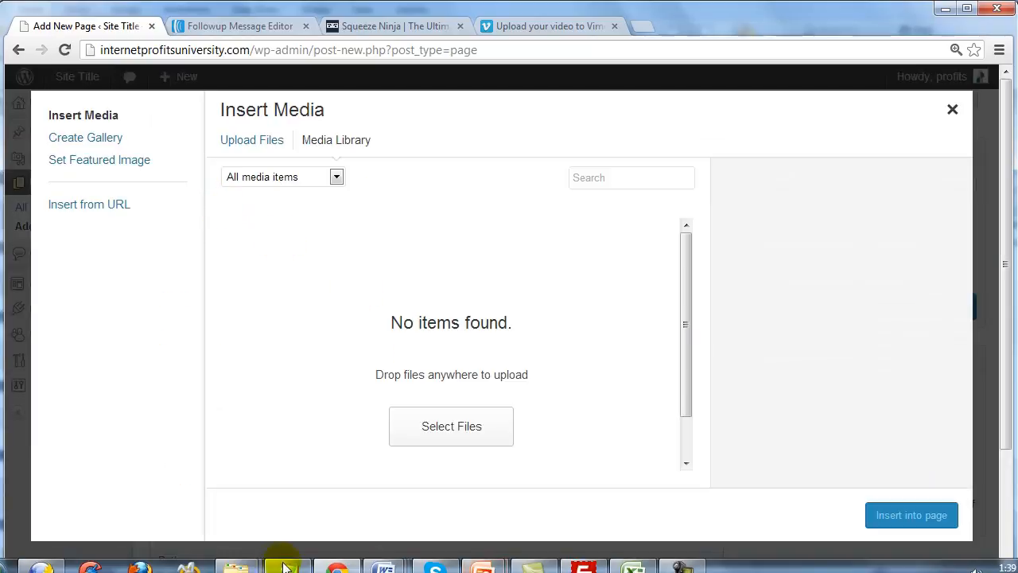
mouse_move(237, 565)
left_click(277, 525)
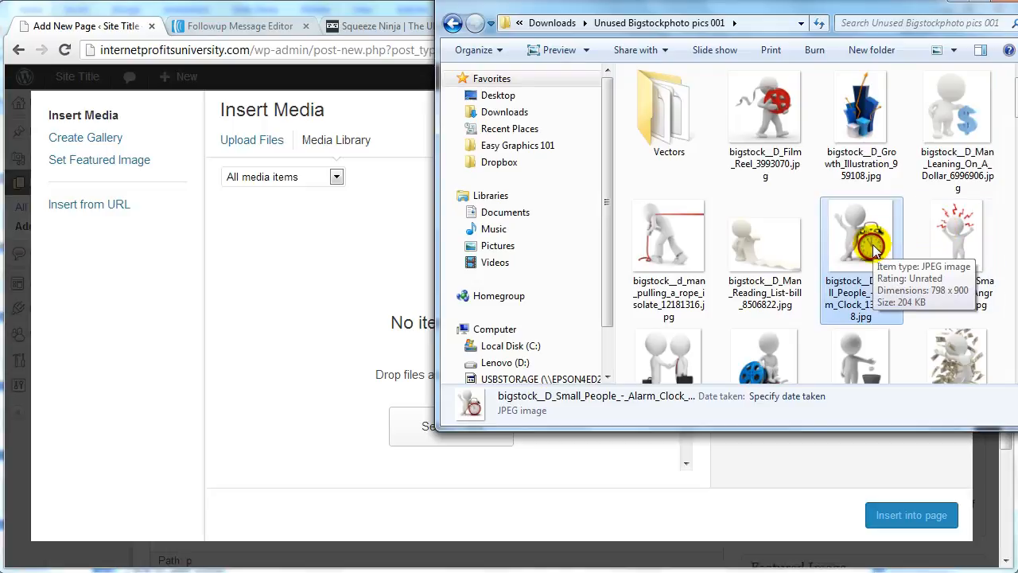
left_click_drag(871, 247, 378, 286)
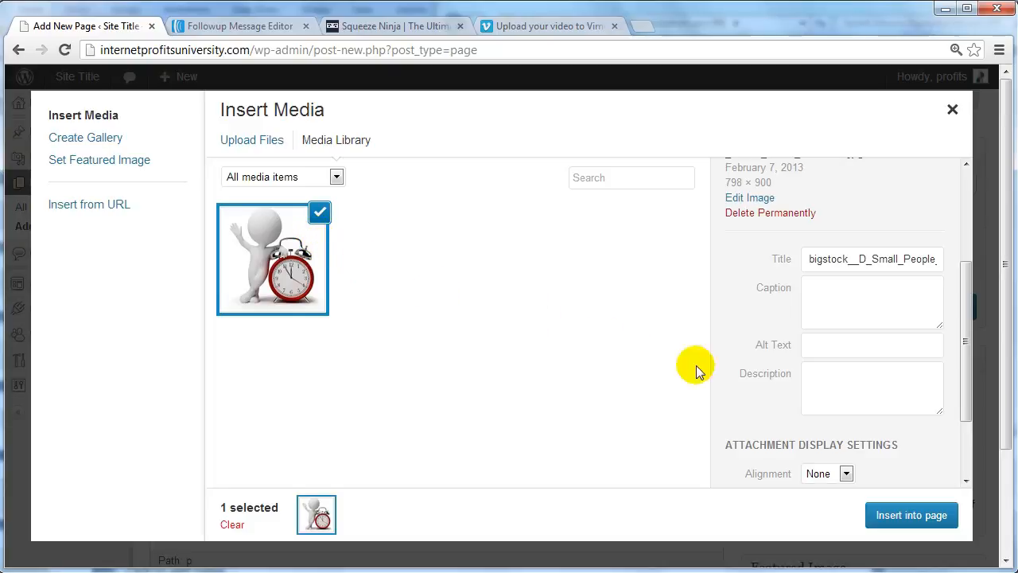
left_click(911, 516)
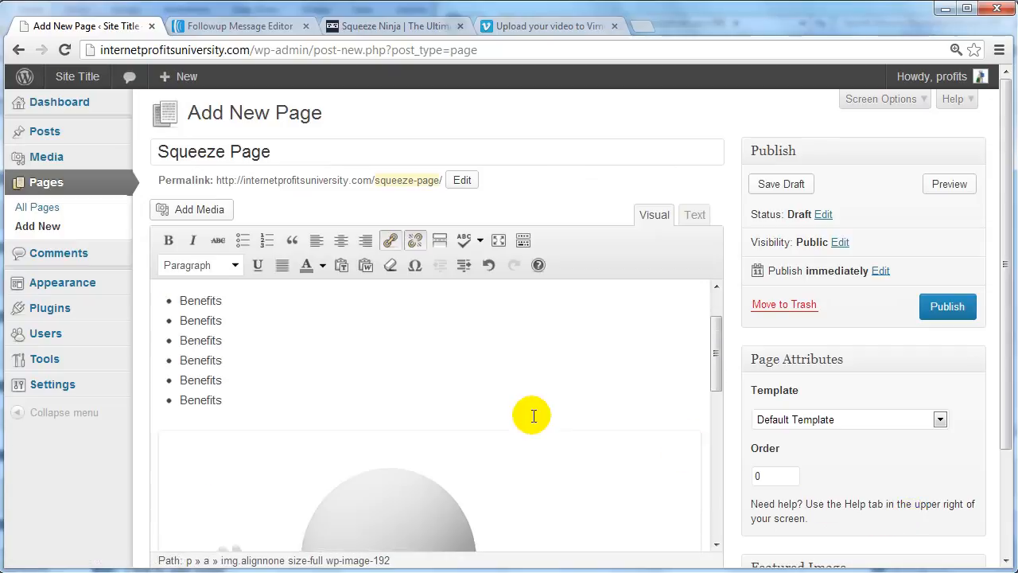
Step: Scale the inserted alarm clock image to 70% and set its alignment to Center
scroll(533, 415, "down", 2)
scroll(534, 415, "up", 3)
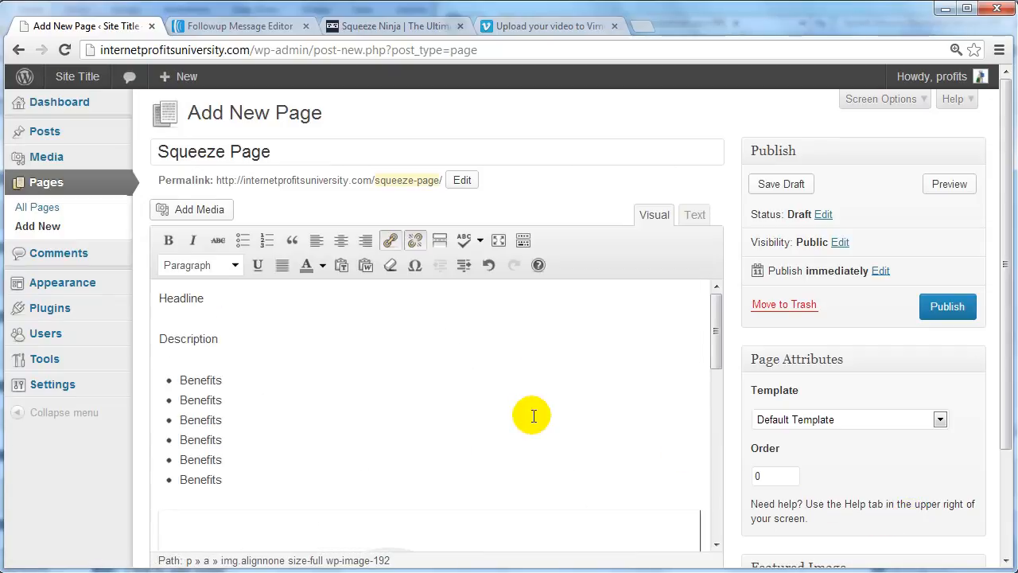
scroll(534, 416, "down", 3)
left_click(429, 411)
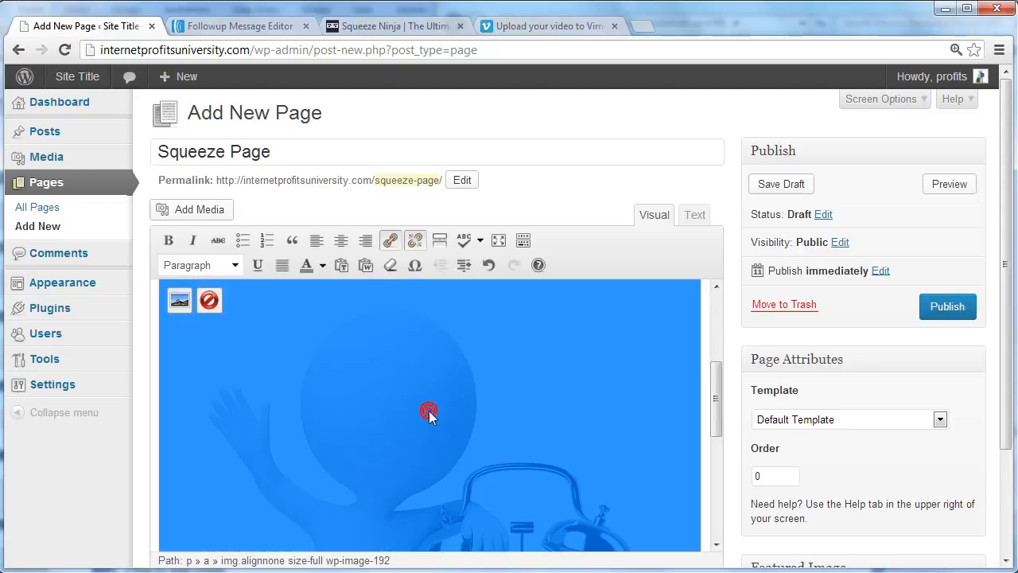
left_click(176, 304)
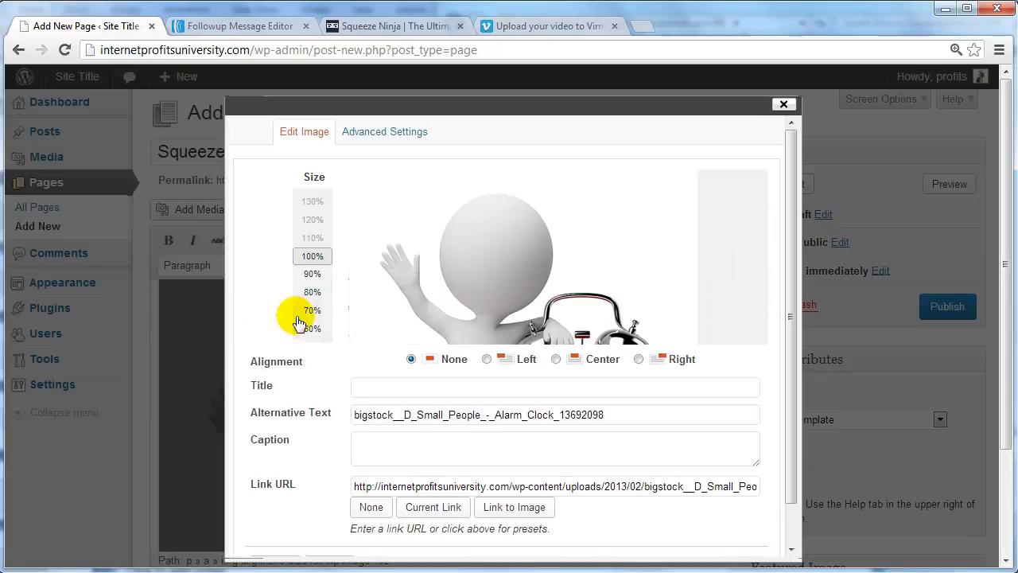
left_click(327, 274)
left_click(317, 292)
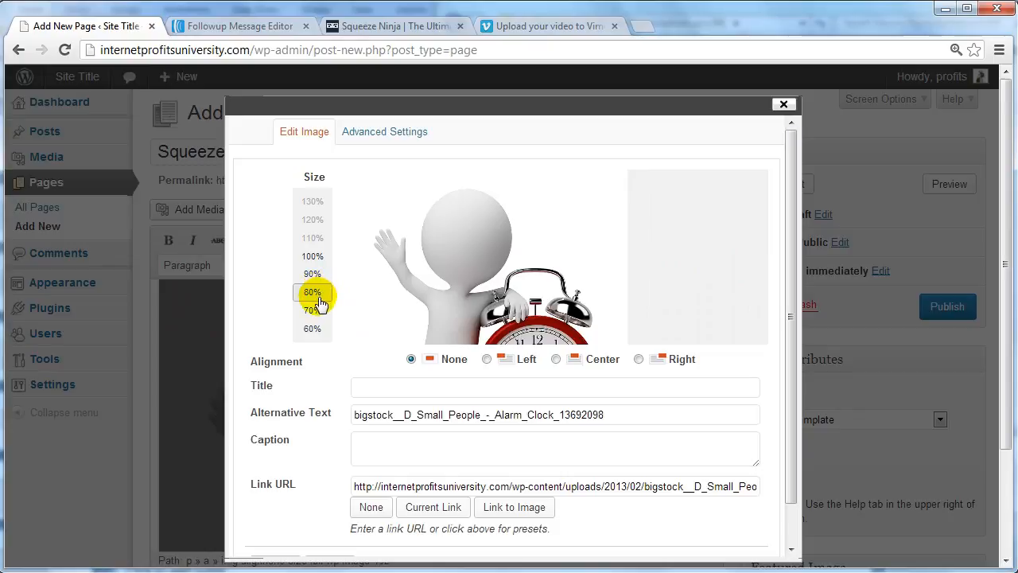
left_click(317, 313)
left_click(317, 312)
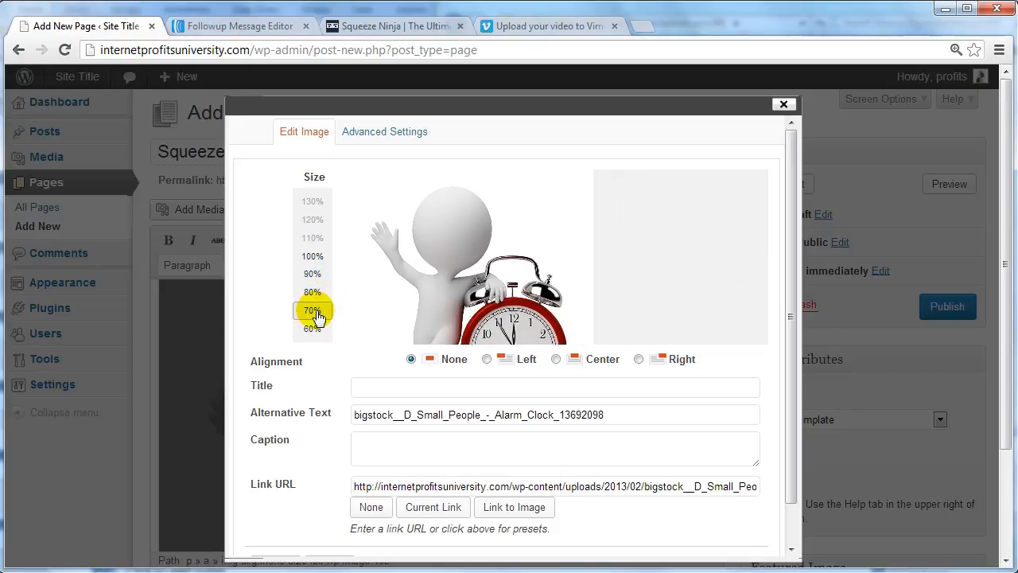
left_click(555, 359)
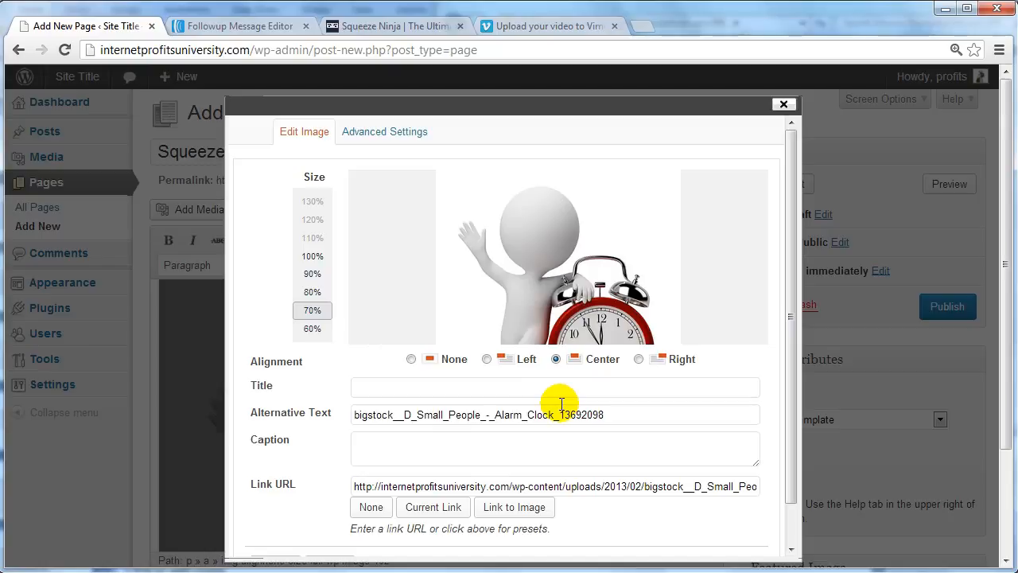
scroll(562, 404, "down", 1)
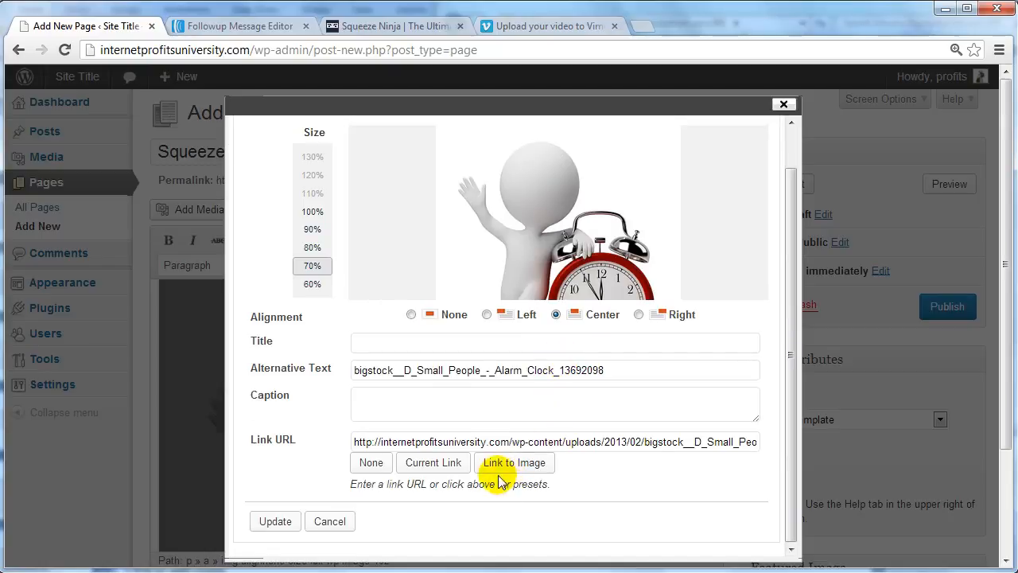
left_click(275, 521)
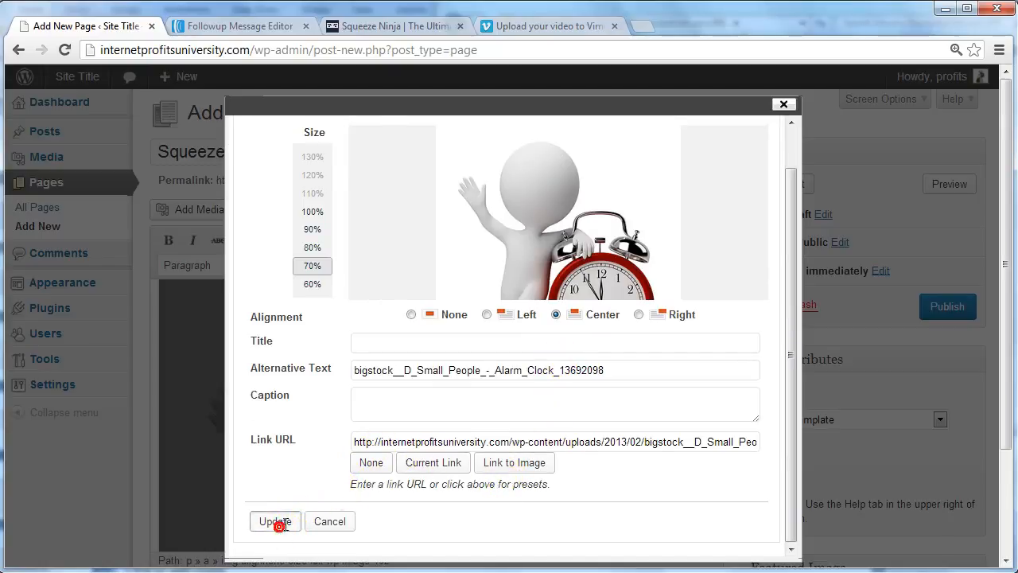
Step: Format the headline, description and all benefits bullets as Heading 2
scroll(429, 404, "down", 4)
scroll(430, 403, "up", 4)
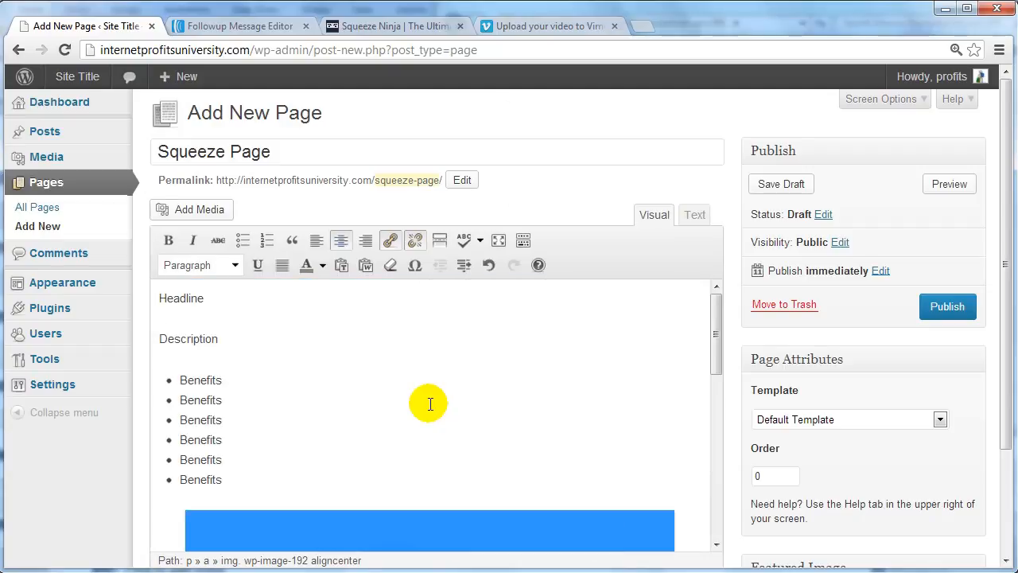
scroll(429, 404, "down", 3)
scroll(427, 326, "up", 1)
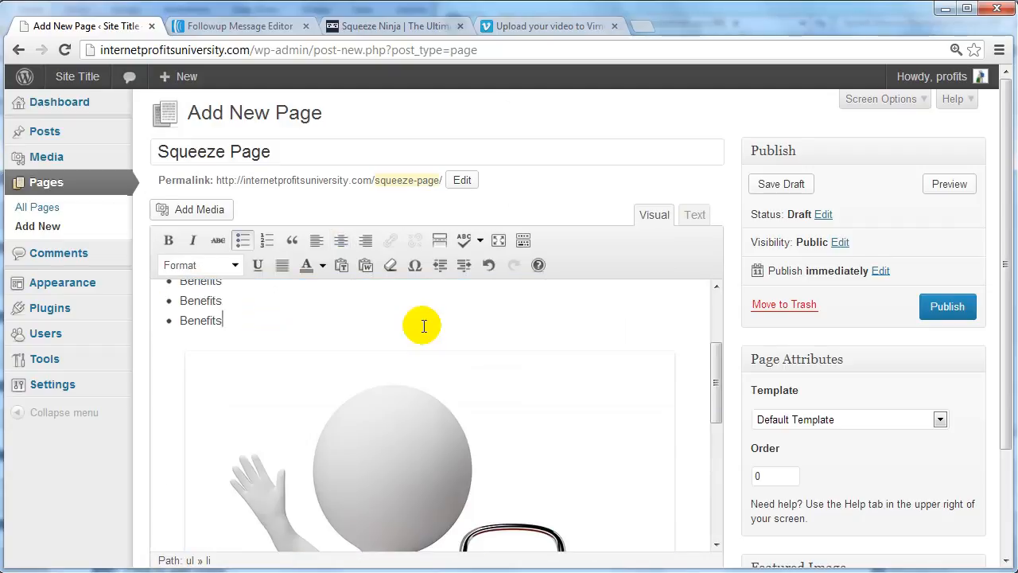
scroll(424, 326, "down", 3)
scroll(422, 328, "up", 5)
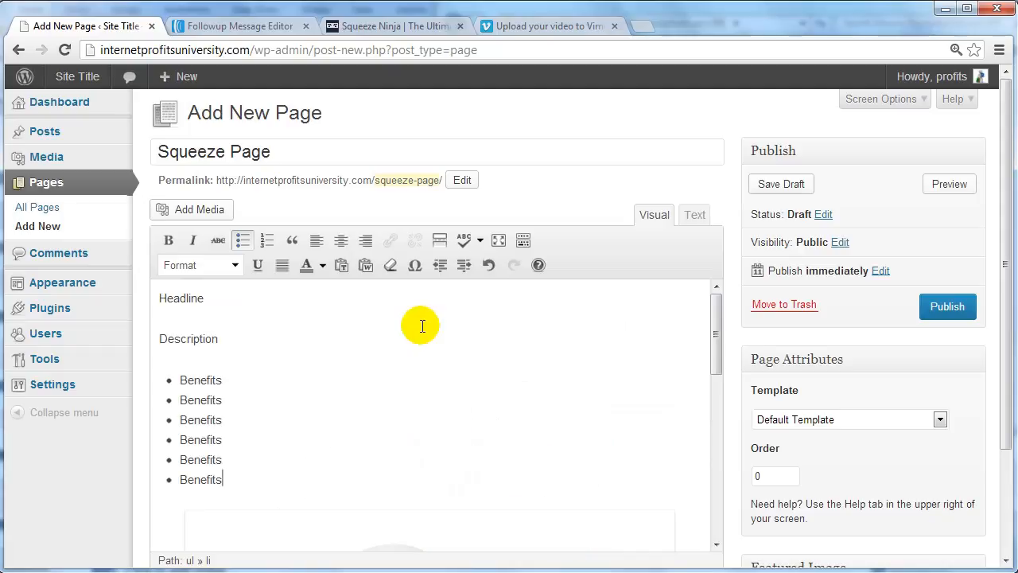
left_click_drag(252, 480, 263, 293)
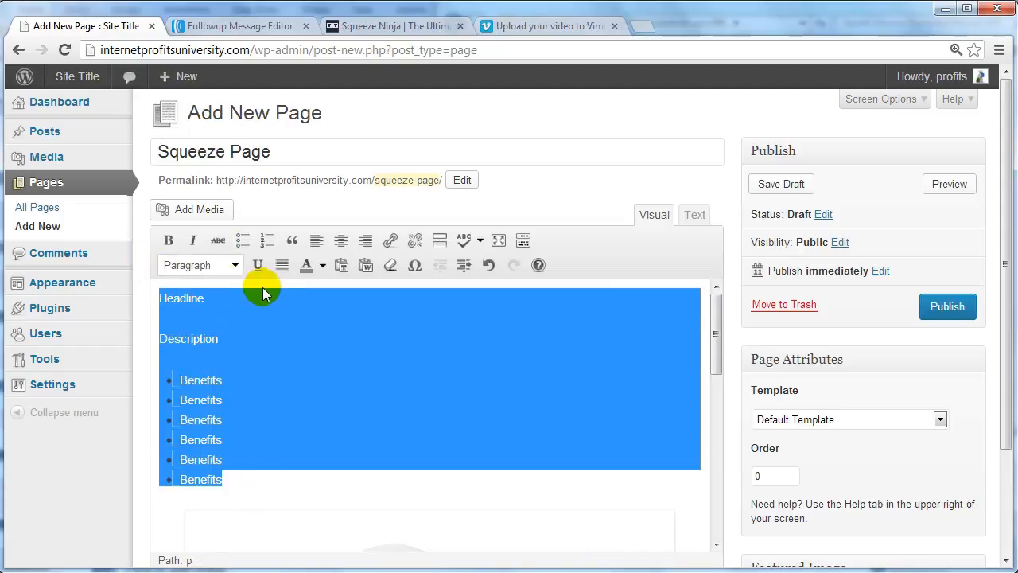
left_click(236, 264)
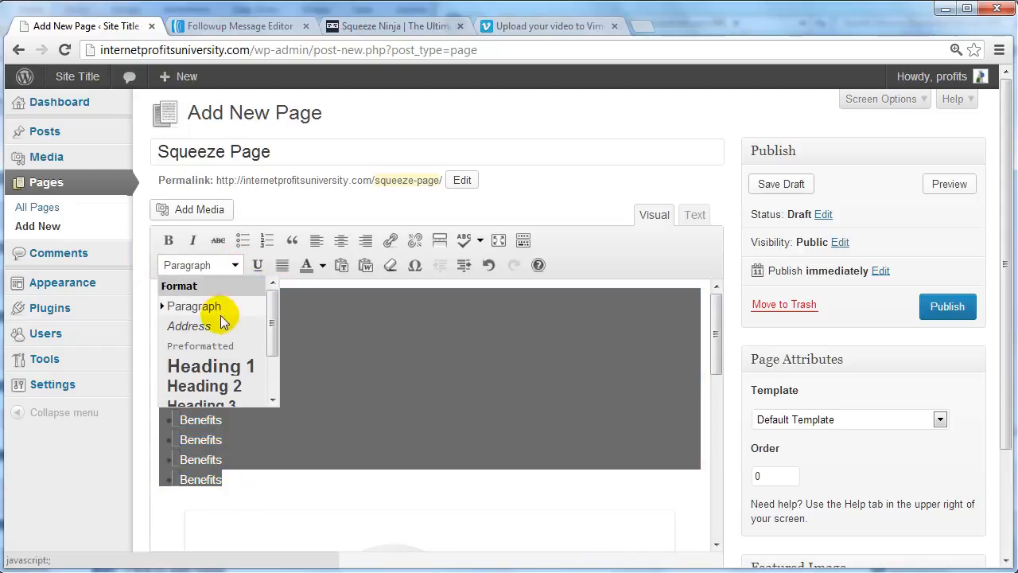
left_click(209, 386)
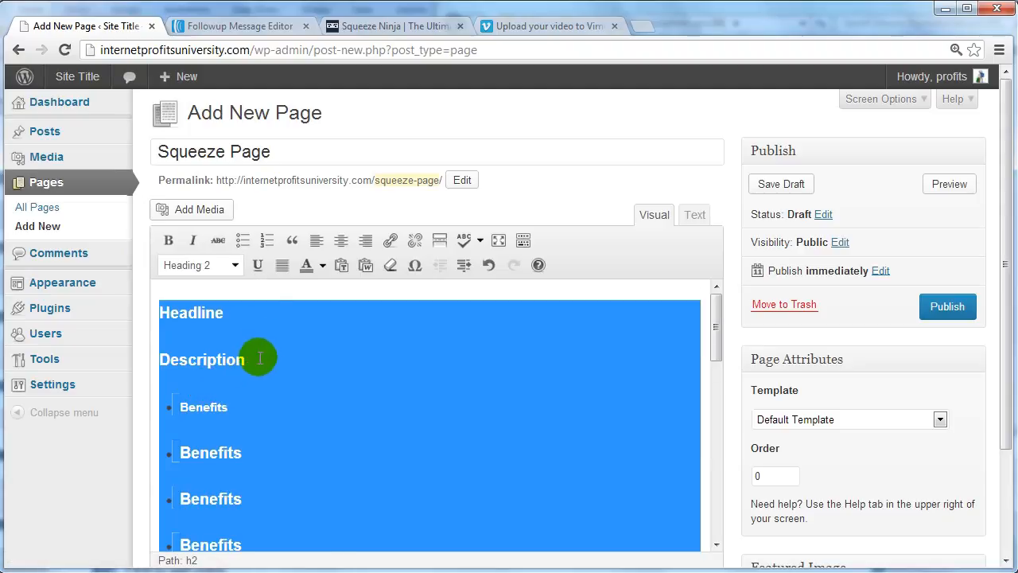
Step: Format the headline as Heading 1, with the description and all benefits bullets as Heading 2
left_click(235, 265)
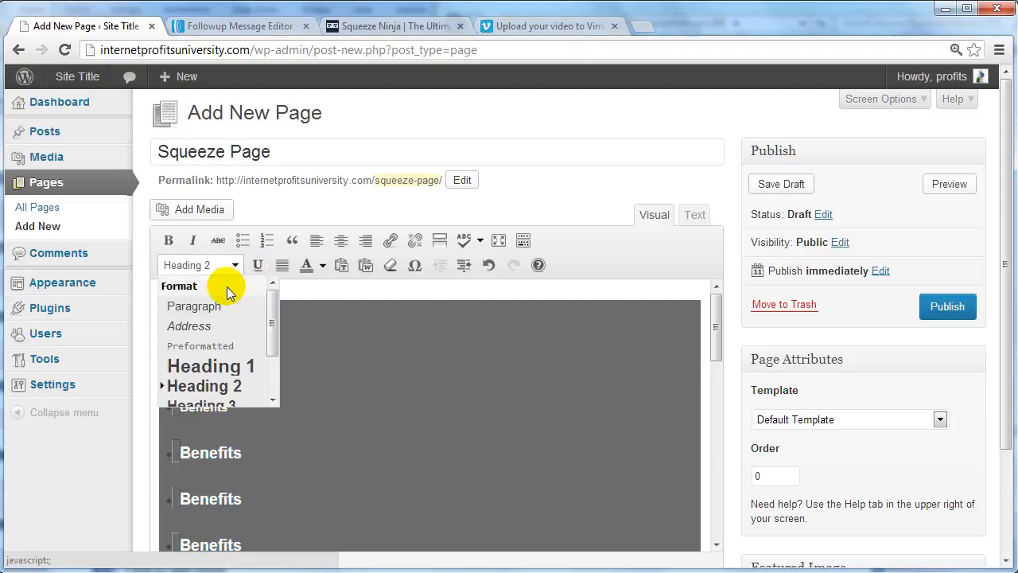
left_click(208, 365)
scroll(318, 362, "down", 3)
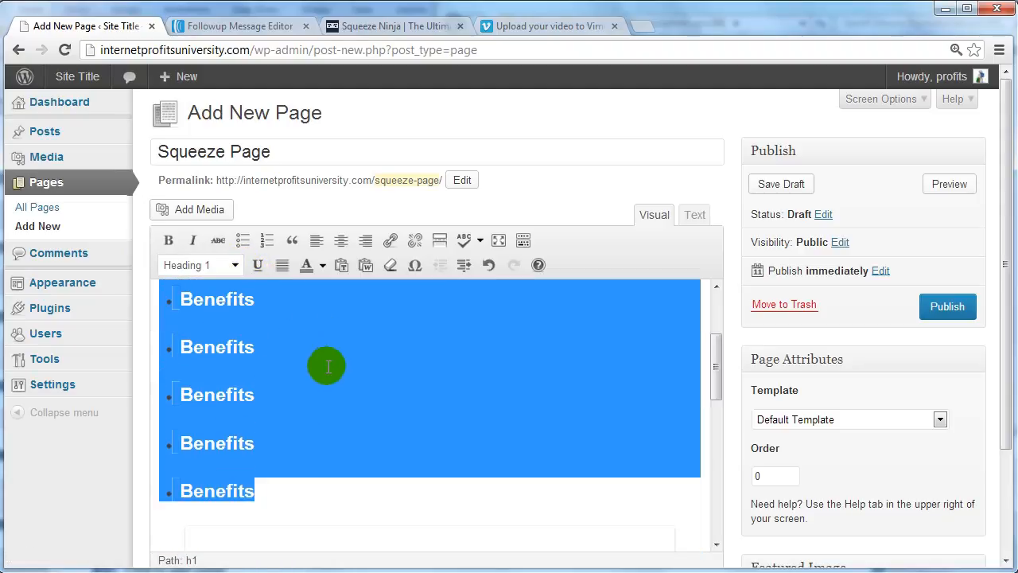
left_click(271, 491)
key("ctrl+z")
left_click(295, 398)
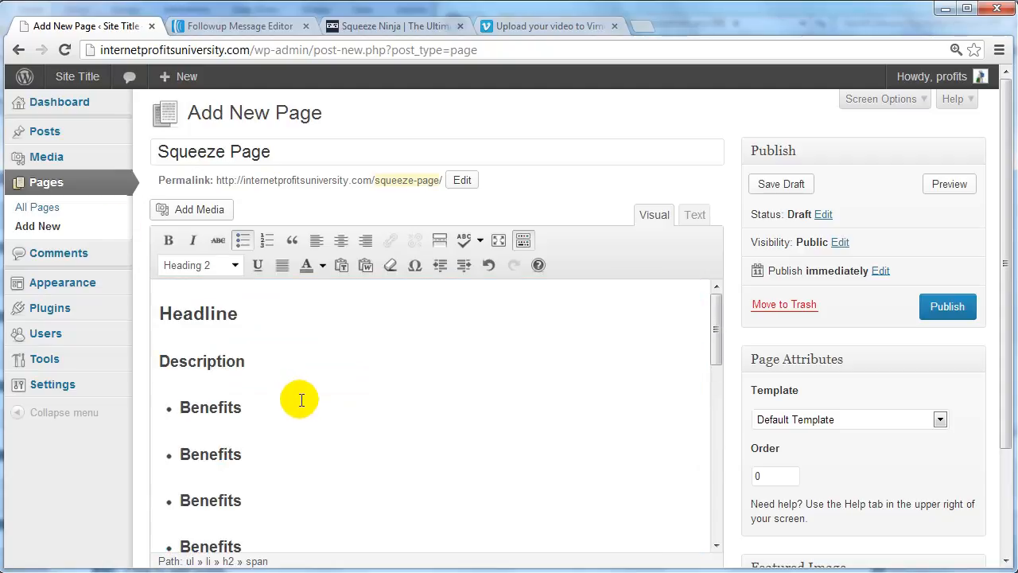
scroll(300, 400, "down", 3)
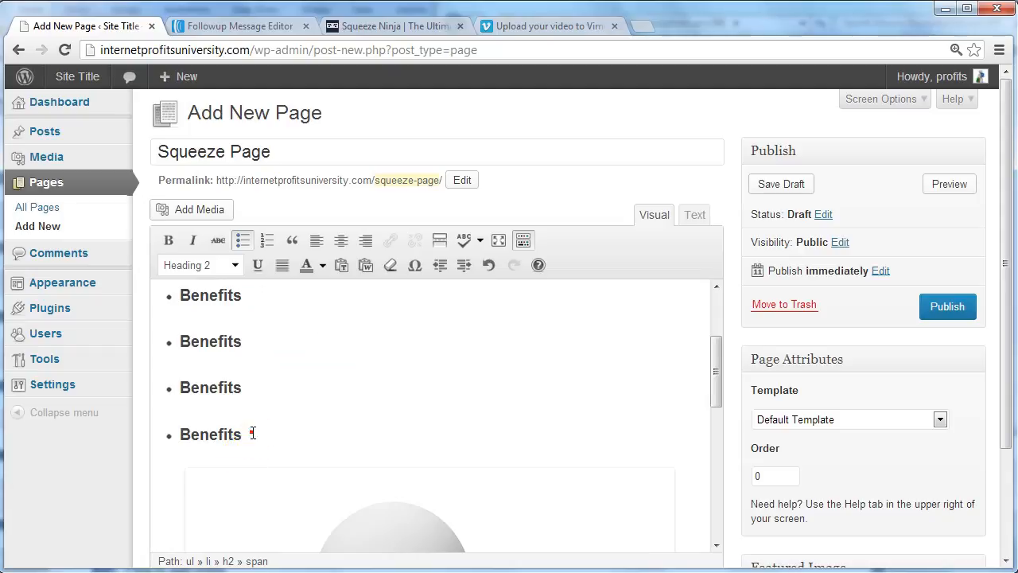
Step: Center-align the entire page content, including the headline, description and benefits bullets
key("ctrl+a")
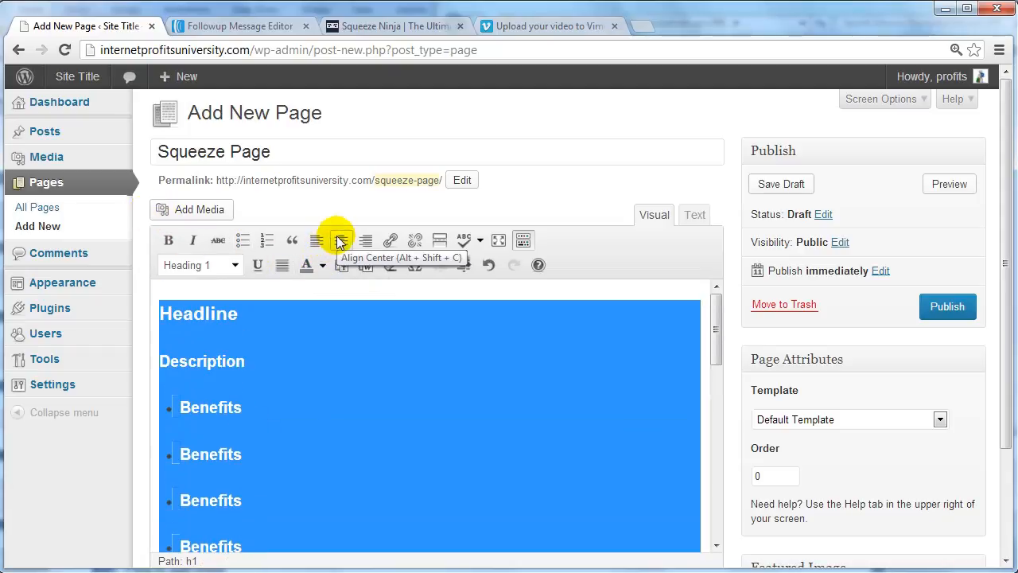
left_click(339, 239)
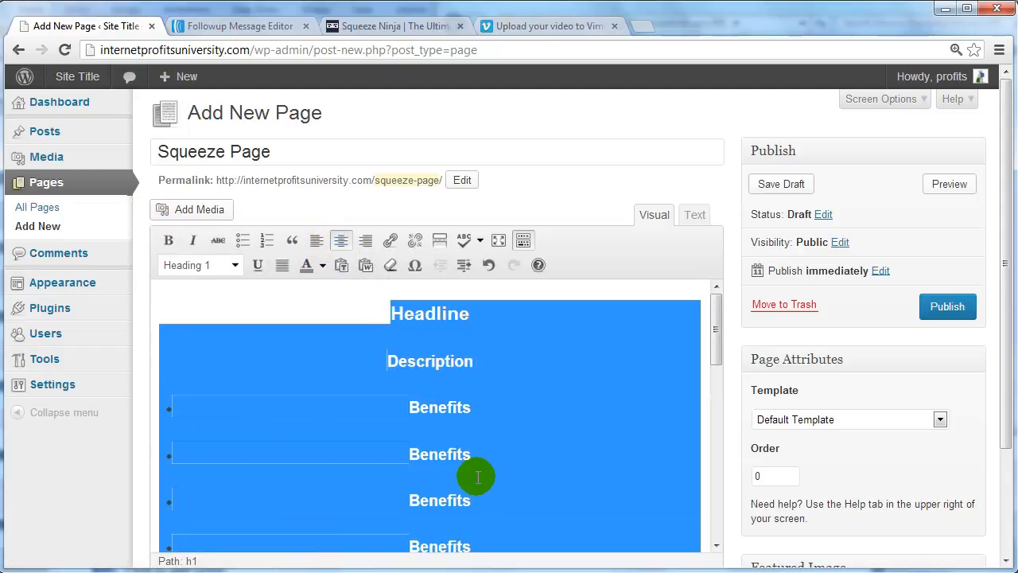
left_click(459, 404)
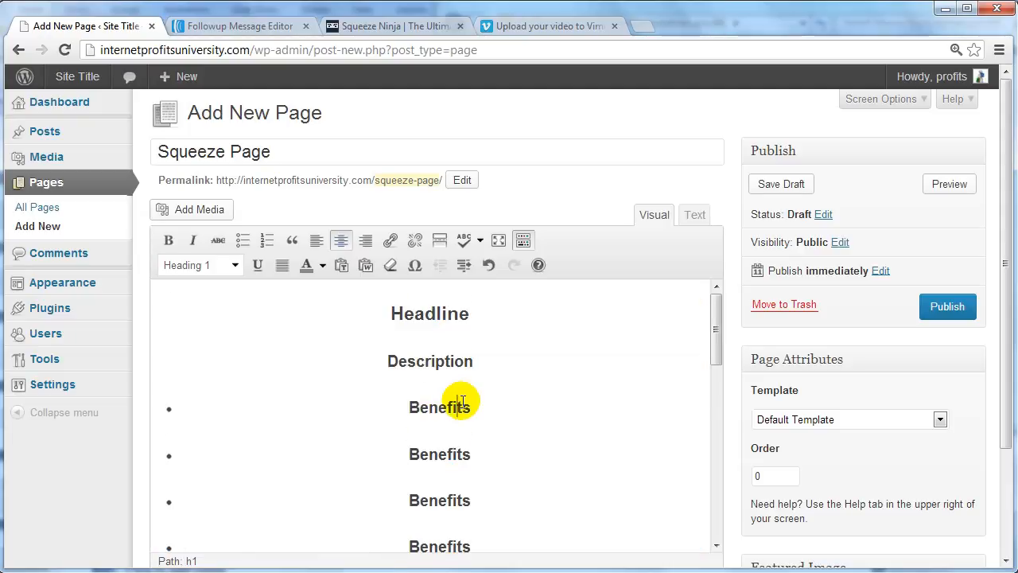
scroll(462, 401, "down", 3)
scroll(461, 400, "up", 3)
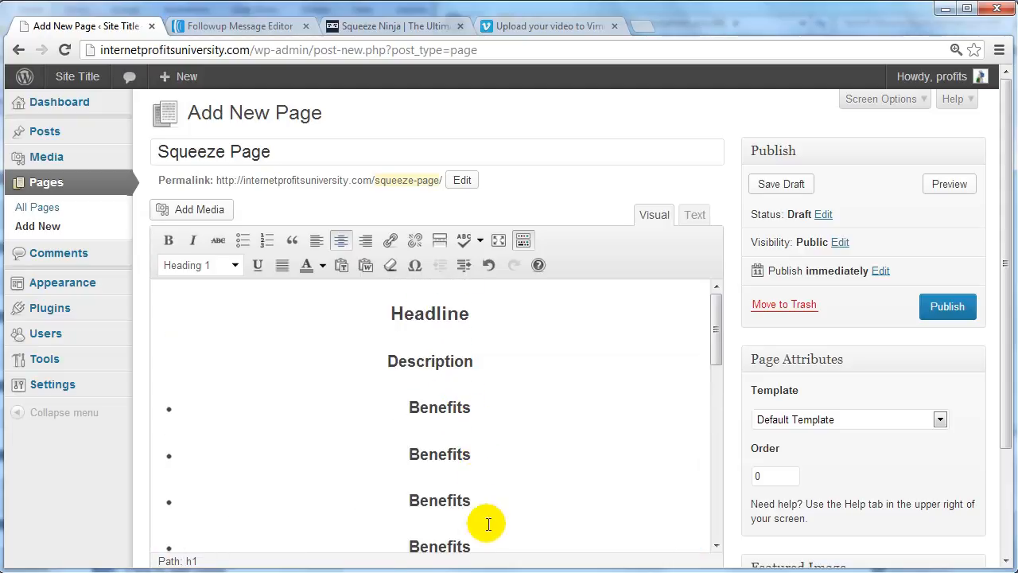
Step: Left-align the description and all the benefits bullets, leaving out the headline
left_click_drag(482, 545, 280, 354)
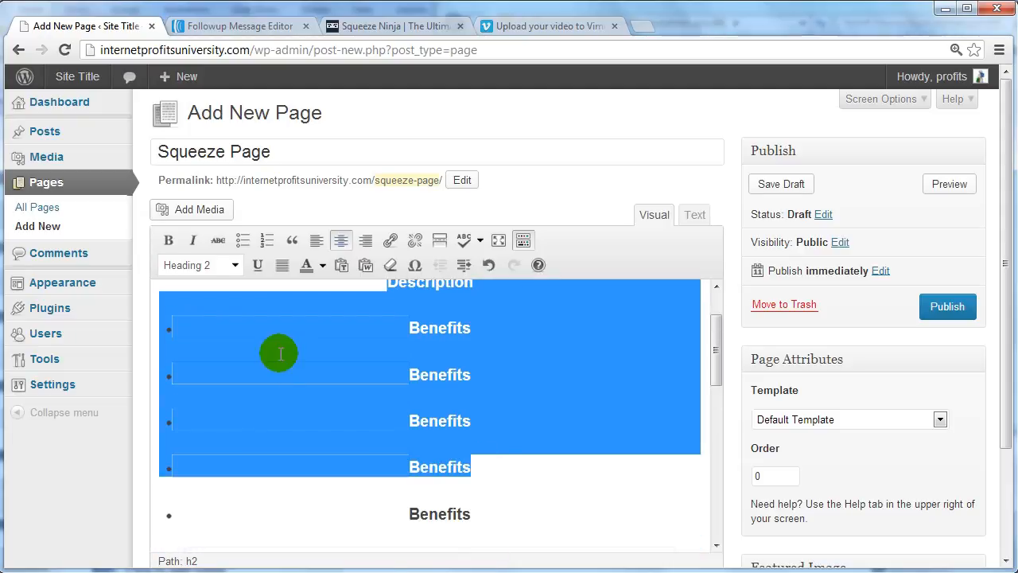
left_click_drag(490, 519, 219, 329)
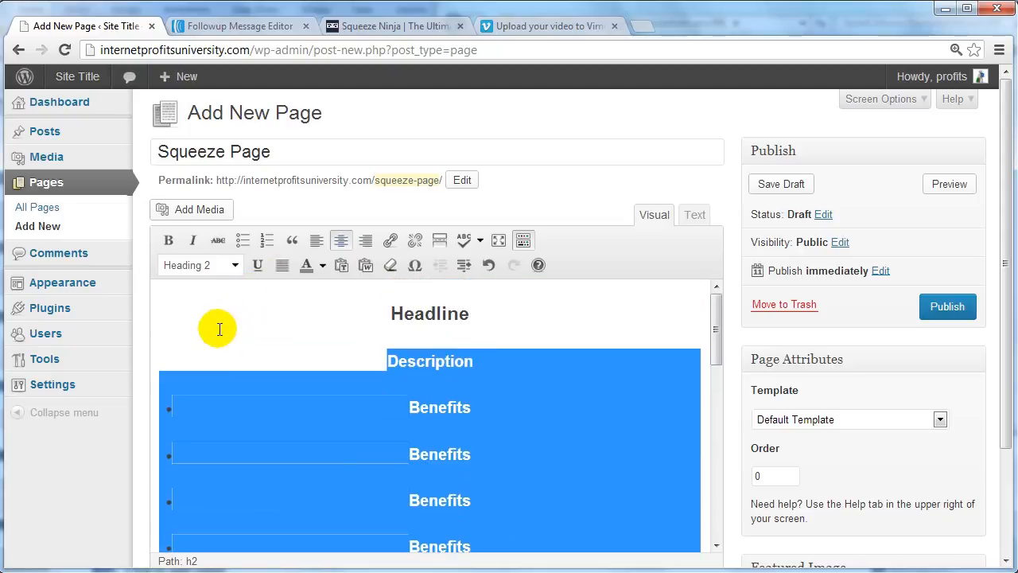
left_click(318, 239)
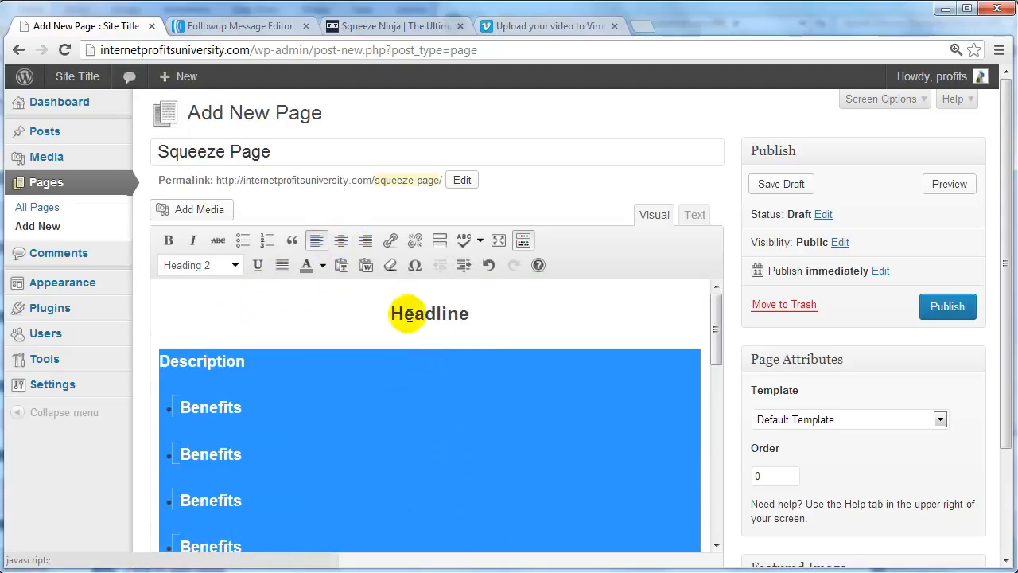
Step: Change the text color of the headline to dark red
left_click(498, 318)
left_click_drag(497, 318, 389, 313)
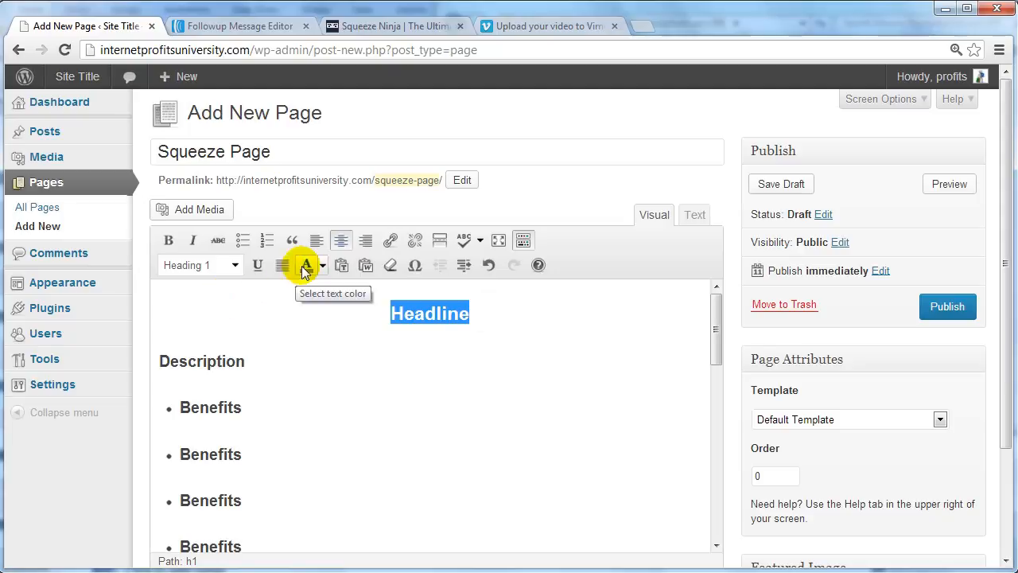
left_click(323, 265)
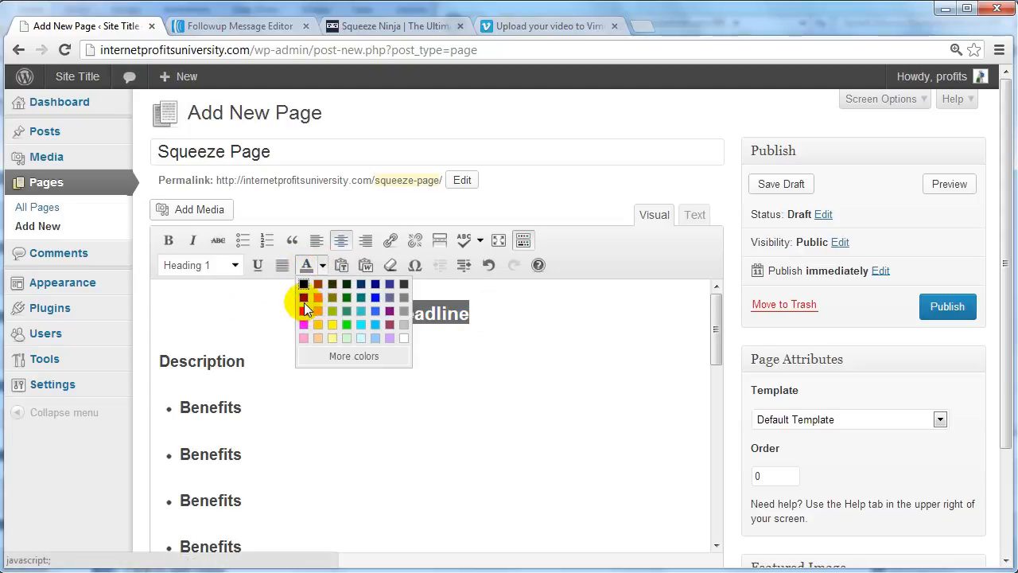
left_click(304, 300)
left_click(442, 311)
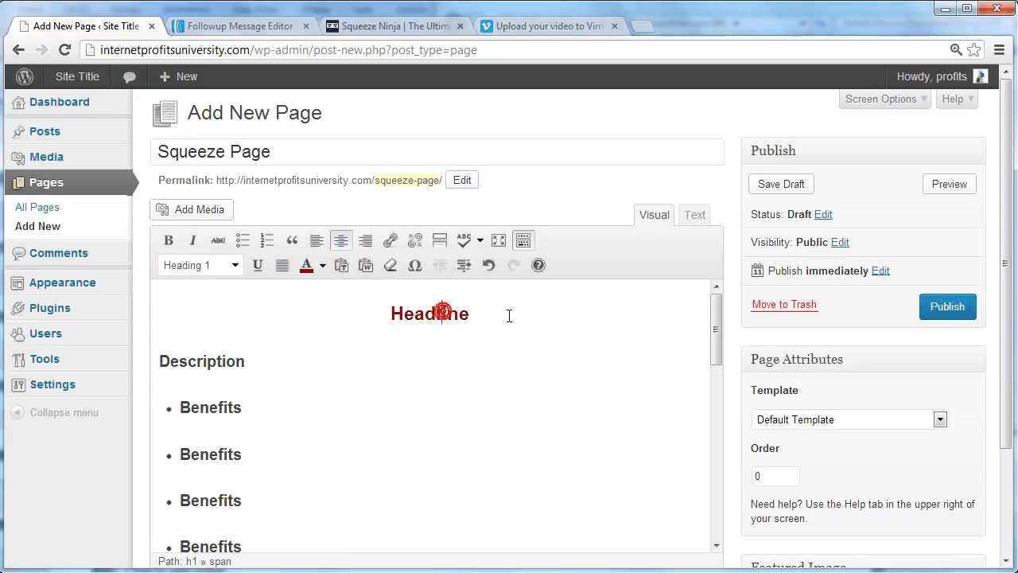
Step: Replace the headline placeholder with the text "This is your headline text."
triple_click(509, 316)
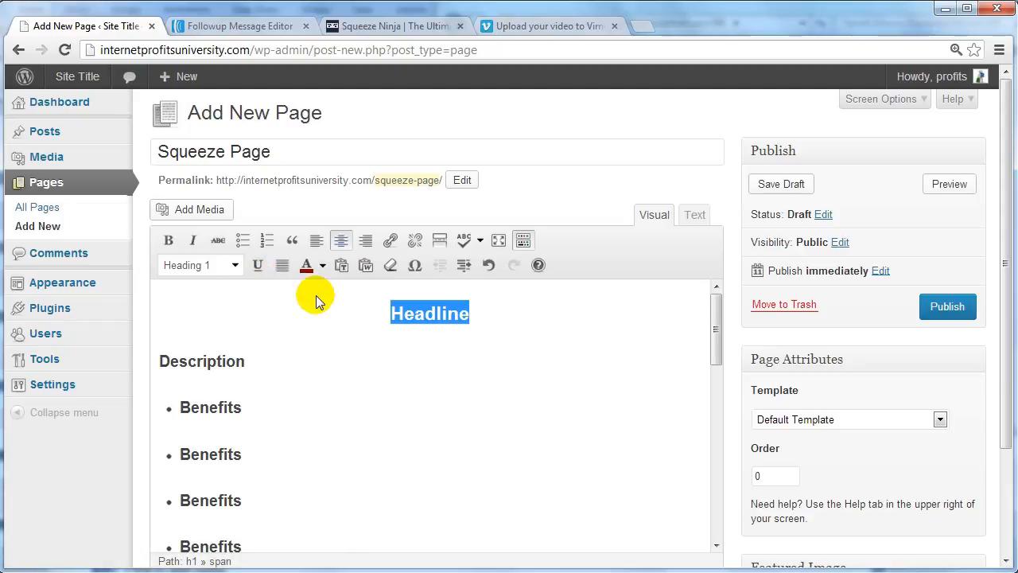
type("This is ")
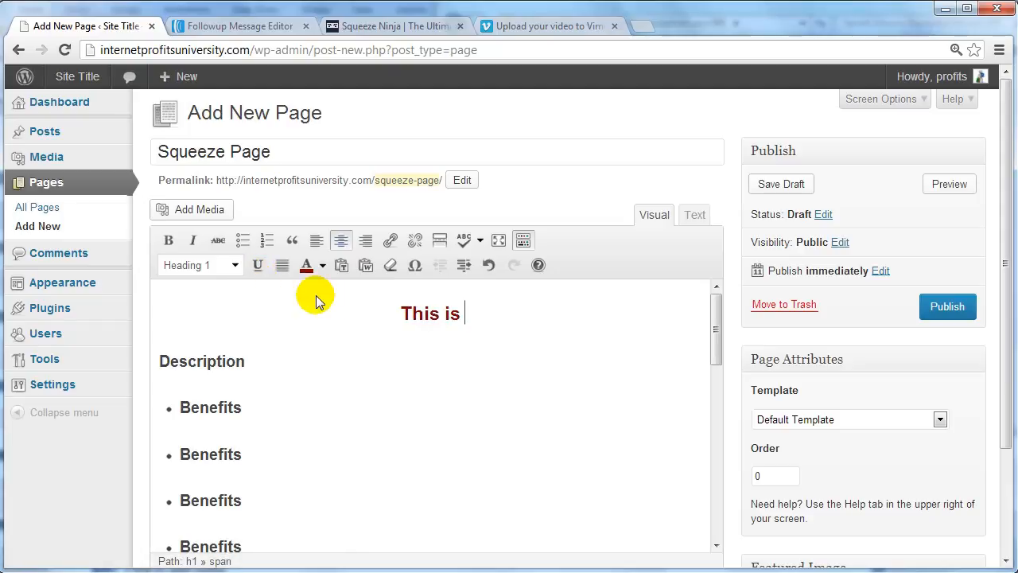
type("your headline")
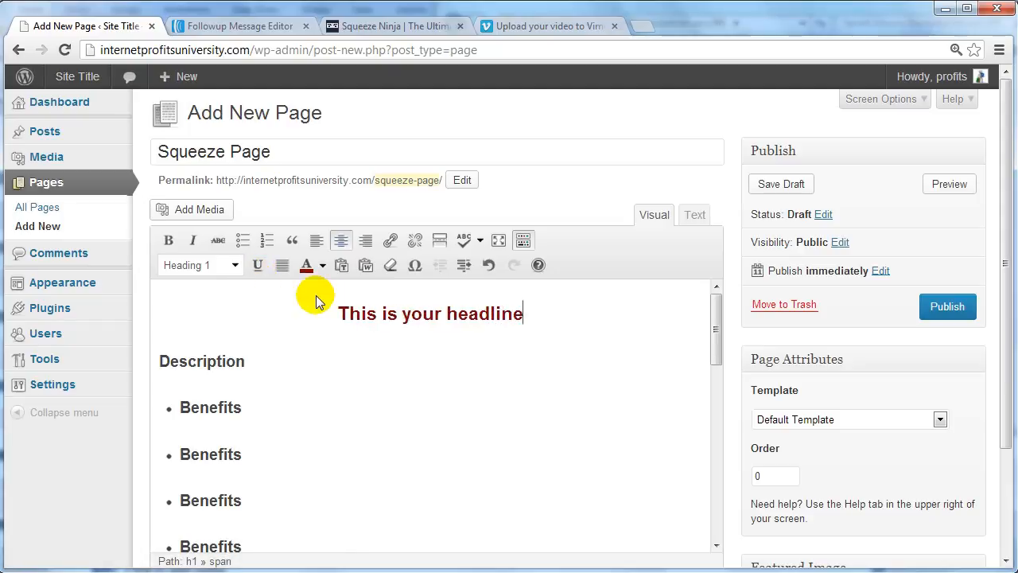
type(" text.")
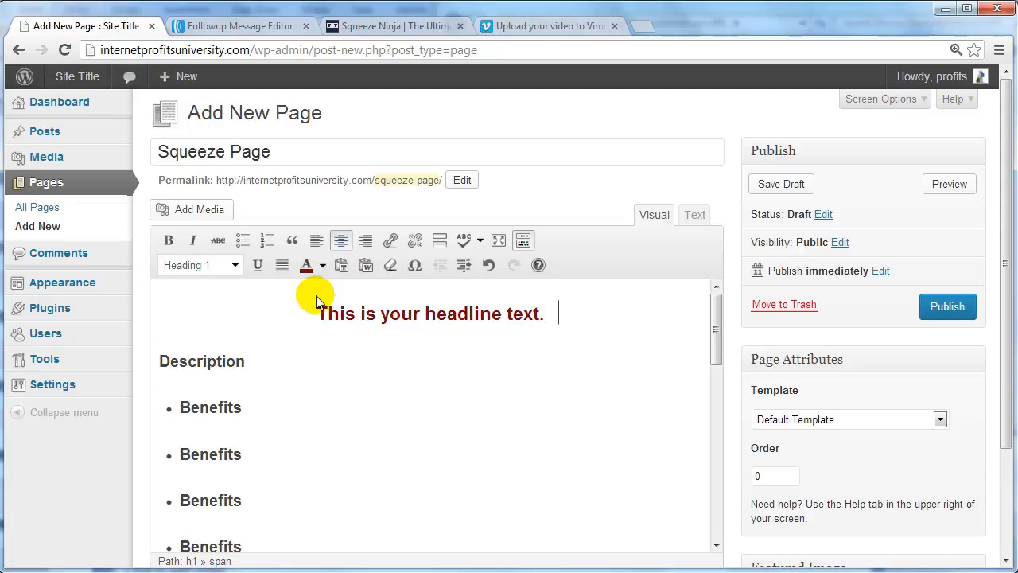
Step: Try to repeat the sentence "This is your headline text." on three separate lines
key("shift+Home")
key("BackSpace")
type("This is your headline text.")
type("This is your headline text.")
type("This is your headline text.")
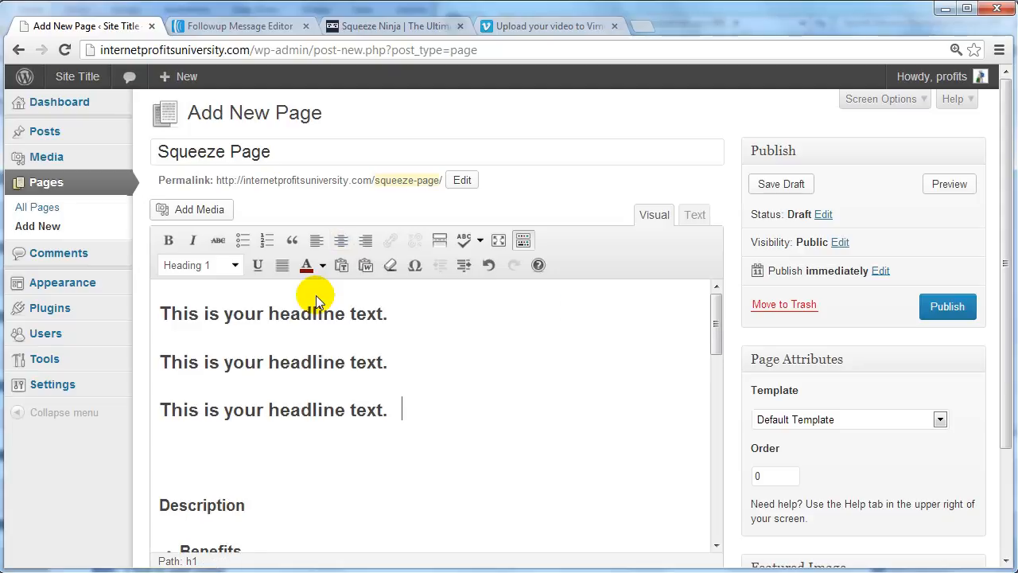
key("ctrl+z")
key("ctrl+z")
Step: Copy the headline sentence and repeat it so it runs three times within a single heading
key("shift+Home")
key("ctrl+c")
key("End")
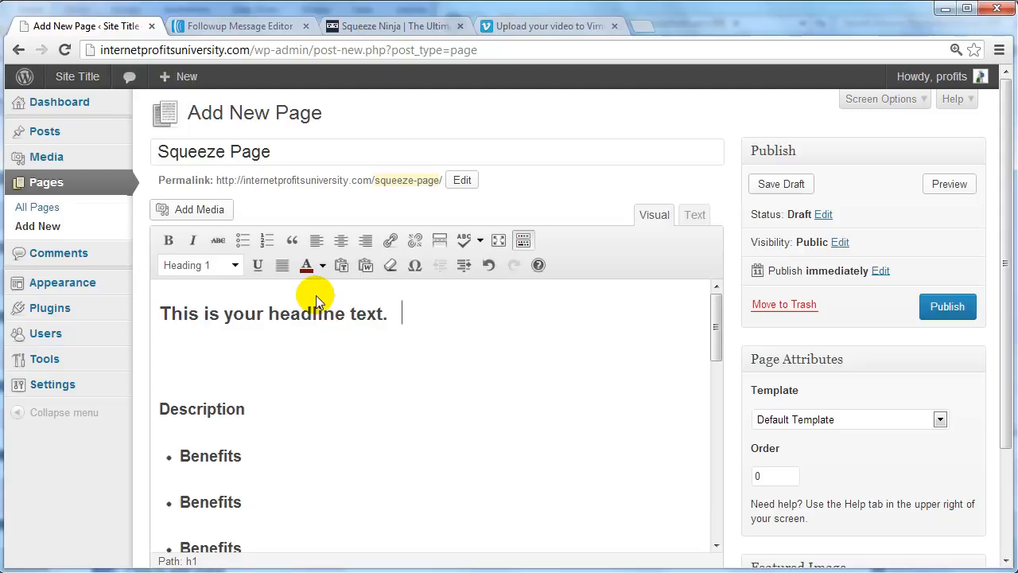
key("ctrl+v")
key("Home")
key("BackSpace")
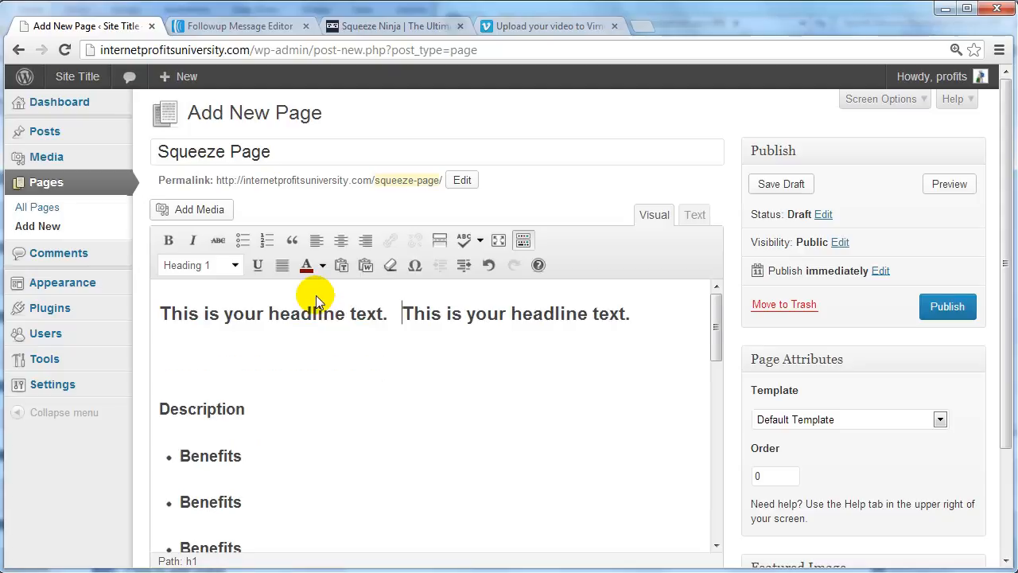
key("ctrl+v")
key("Home")
key("BackSpace")
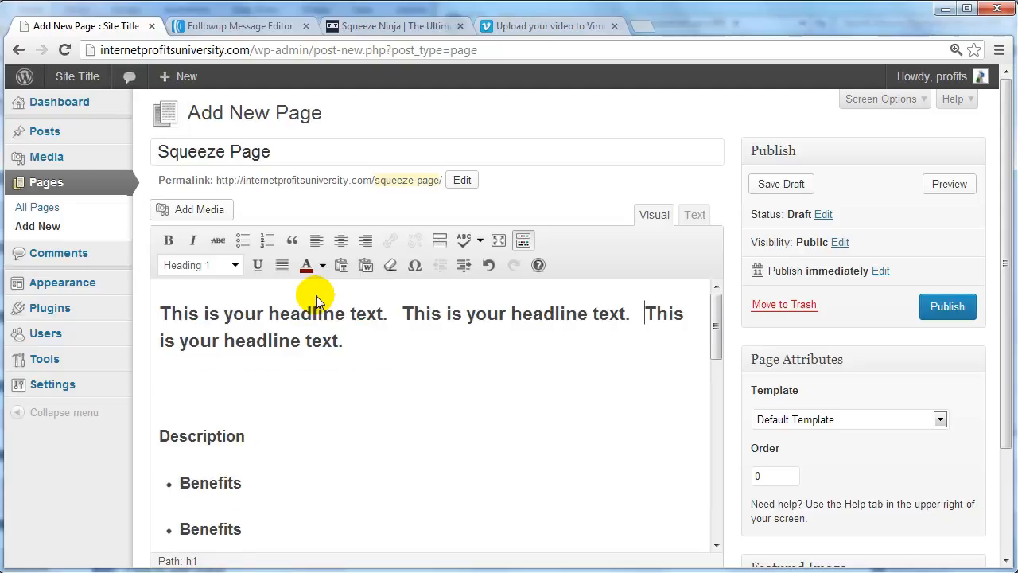
Step: Center the whole repeated headline and color it dark red
key("Down")
key("ctrl+shift+Left")
key("ctrl+shift+Left")
key("ctrl+shift+Left")
key("ctrl+shift+Left")
key("ctrl+shift+Left")
key("shift+Home")
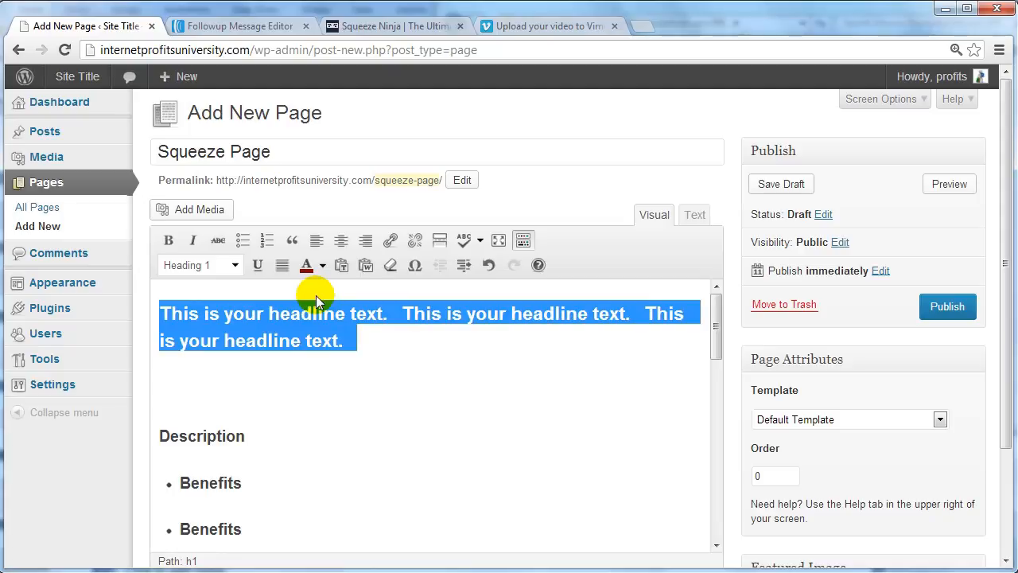
left_click(340, 240)
left_click(416, 338)
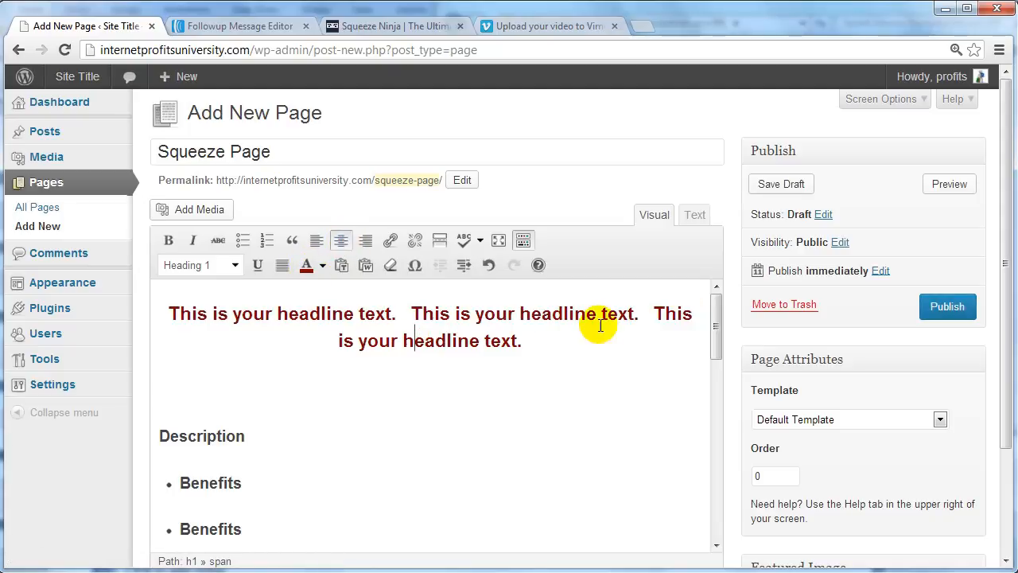
Step: Move the third headline sentence completely onto the second line, without a blank line between
left_click(659, 310)
key("Return")
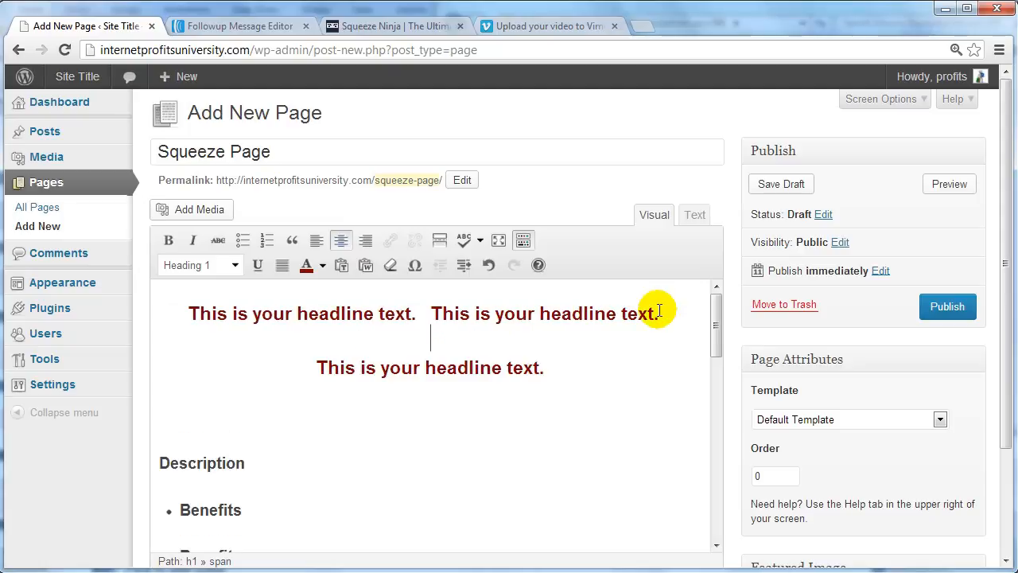
key("BackSpace")
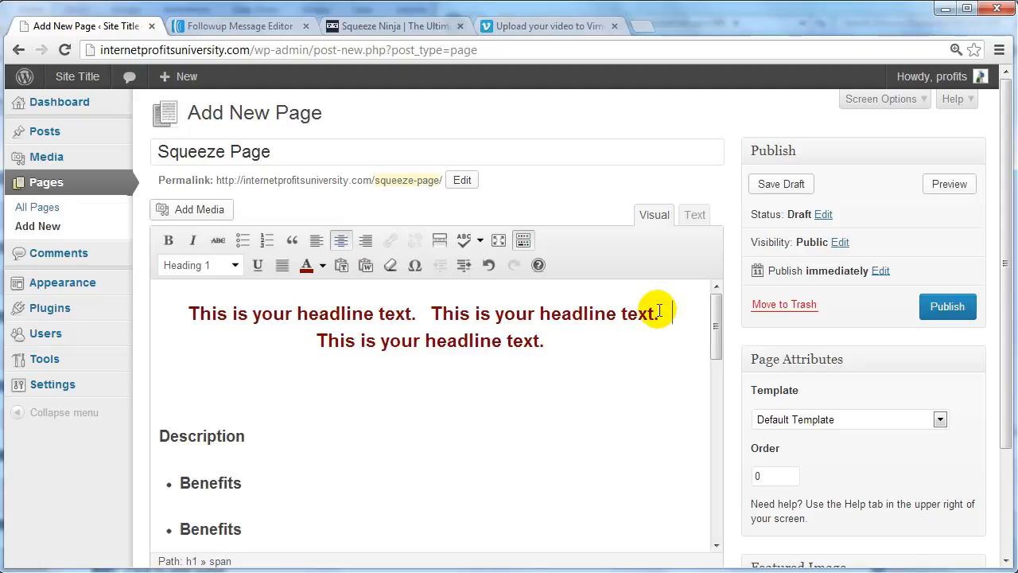
Step: Try to lengthen the description by pasting copies of the word "Description" after it
scroll(557, 350, "down", 1)
left_click(274, 358)
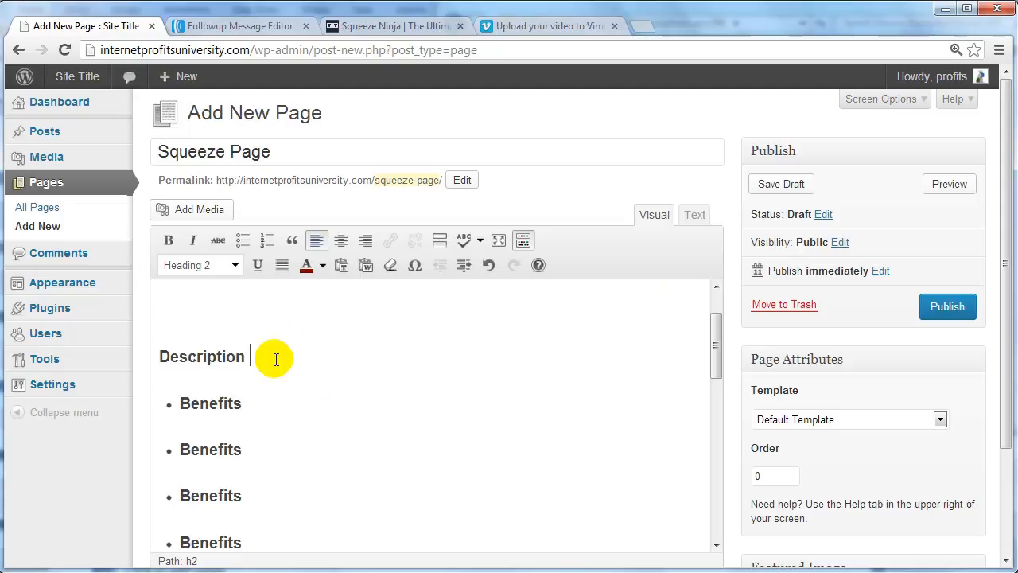
double_click(276, 359)
key("ctrl+c")
left_click(275, 359)
key("ctrl+v")
key("ctrl+v")
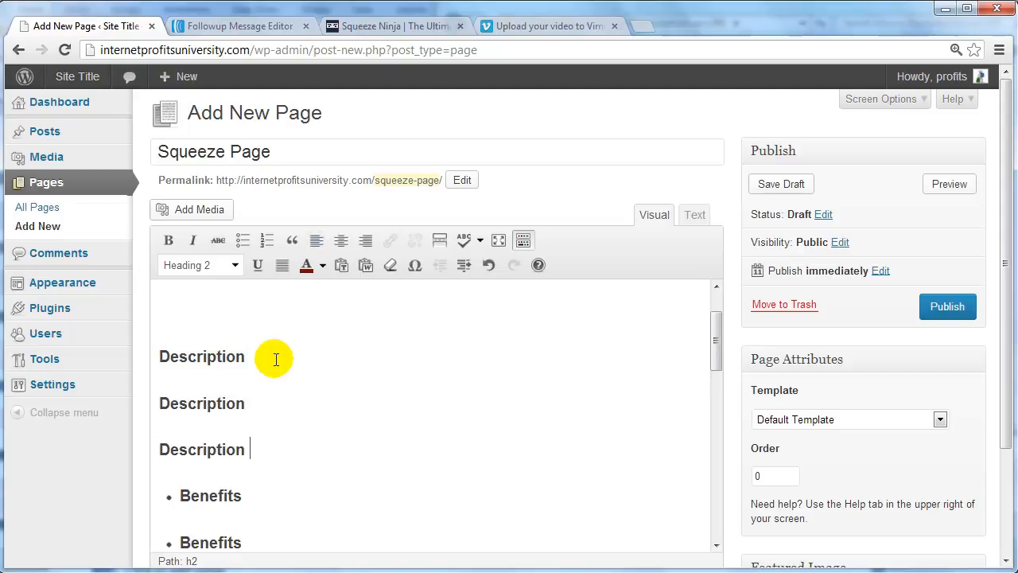
key("ctrl+v")
key("ctrl+z")
key("ctrl+z")
key("ctrl+z")
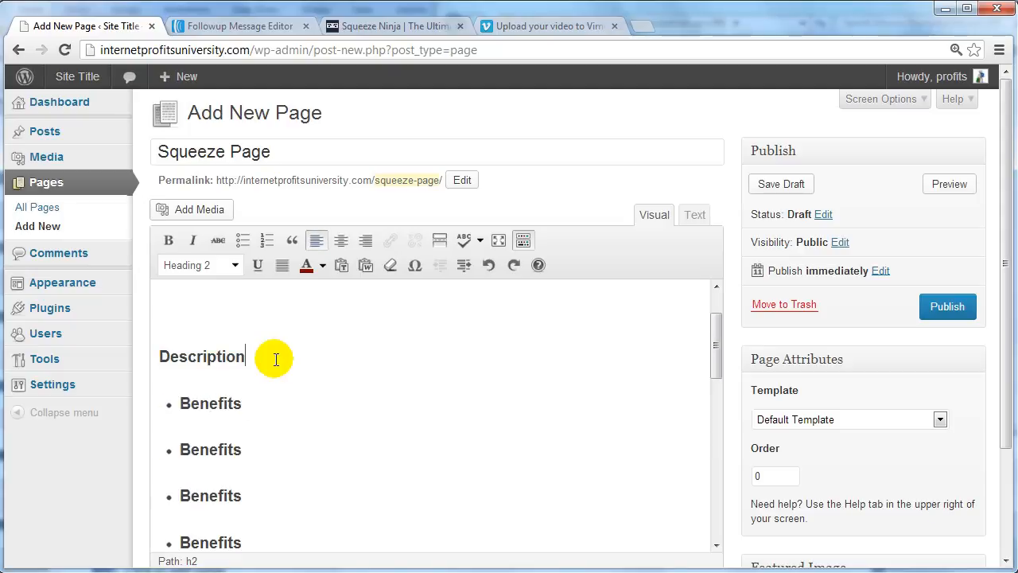
Step: Turn the copied word "Description" into unformatted text through the browser's address bar and paste it repeatedly after the existing Description on the same line
double_click(276, 359)
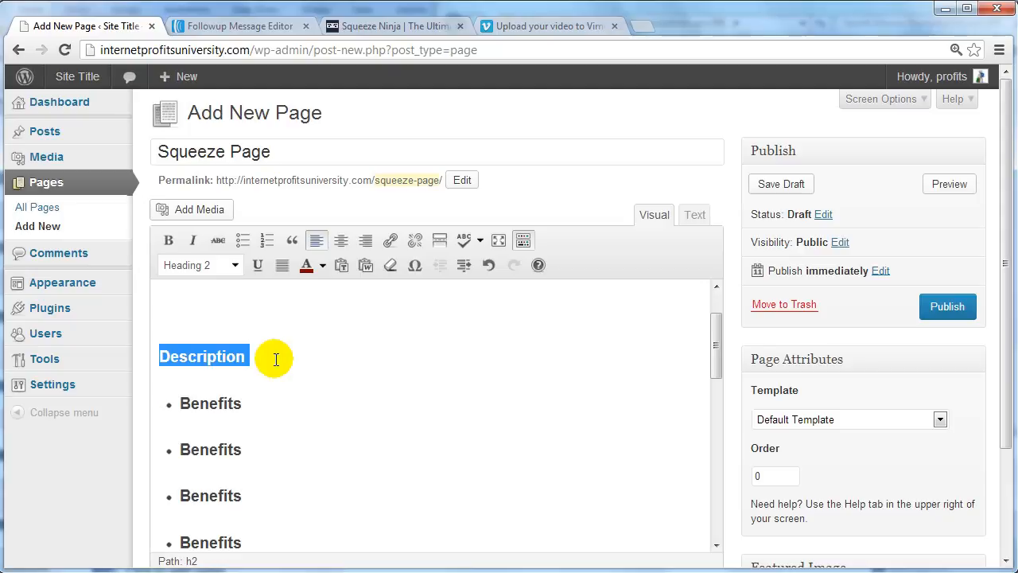
left_click(338, 49)
key("ctrl+v")
key("ctrl+a")
key("ctrl+x")
left_click(283, 362)
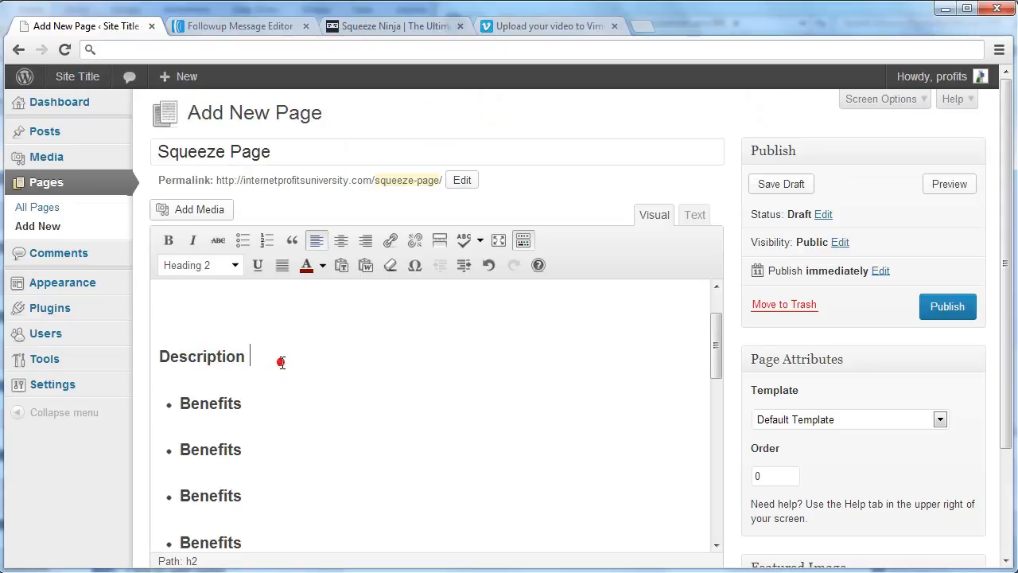
key("ctrl+v")
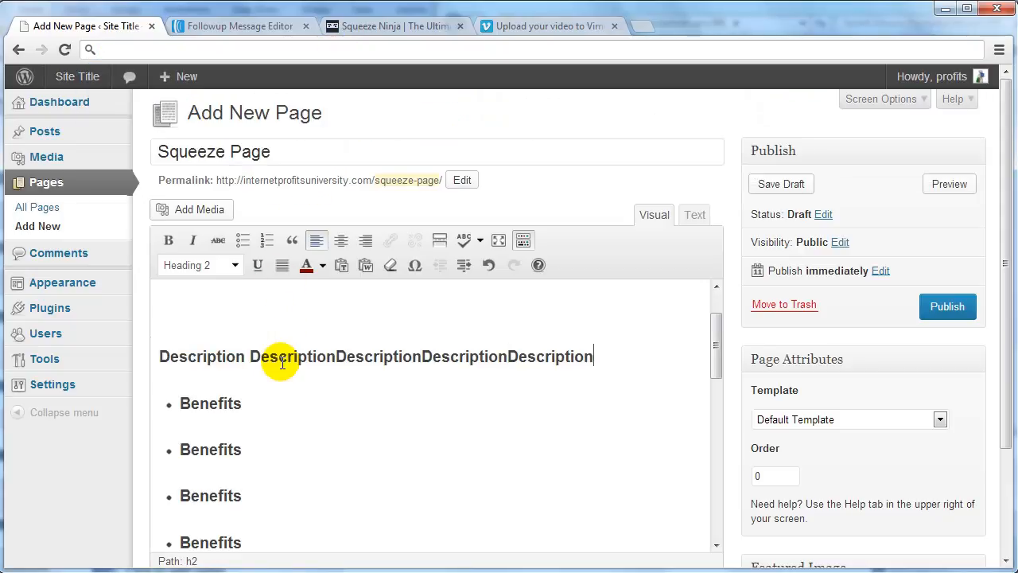
Step: Paste the plain "Description" text repeatedly to build a filler description paragraph of about six lines
key("ctrl+v")
key("ctrl+v")
key("ctrl+v")
key("ctrl+v")
key("ctrl+v")
key("ctrl+v")
key("ctrl+v")
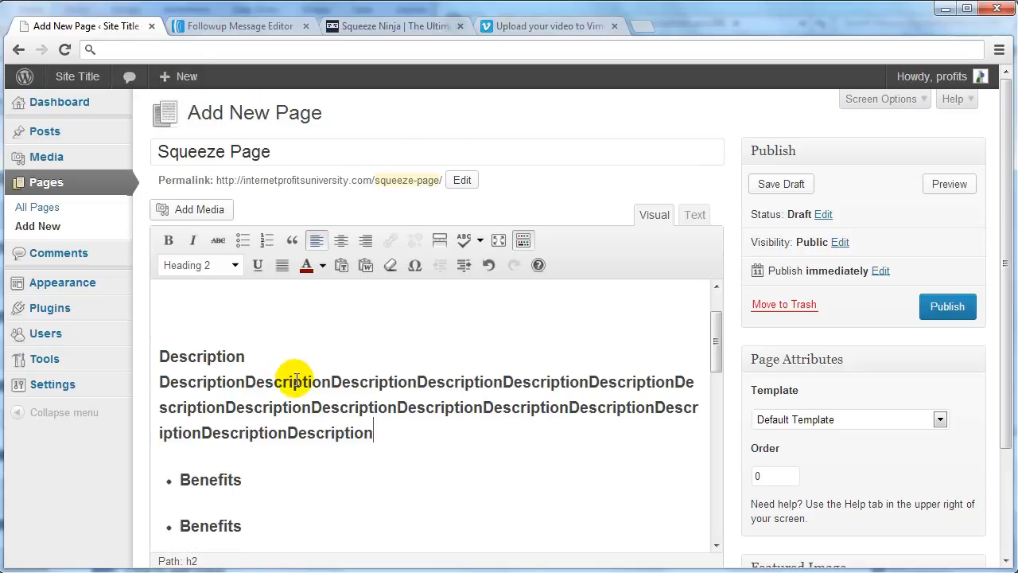
key("ctrl+v")
key("ctrl+v")
key("ctrl+v")
key("ctrl+v")
key("ctrl+v")
key("ctrl+v")
key("ctrl+v")
key("ctrl+v")
key("ctrl+v")
key("ctrl+v")
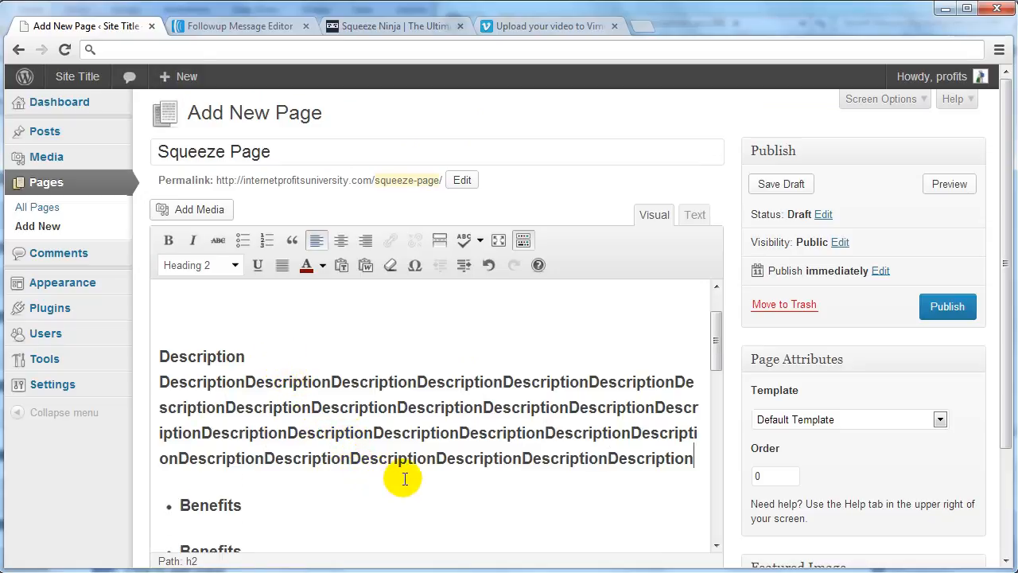
key("ctrl+v")
Step: Join the lone first "Description" line with the filler text below it to form one continuous paragraph
double_click(291, 482)
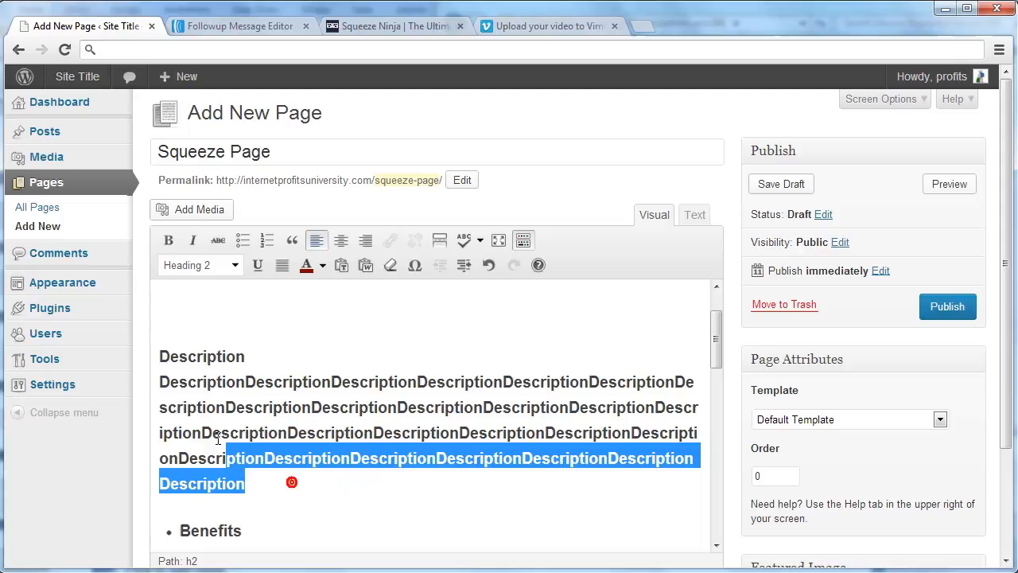
left_click(164, 382)
key("BackSpace")
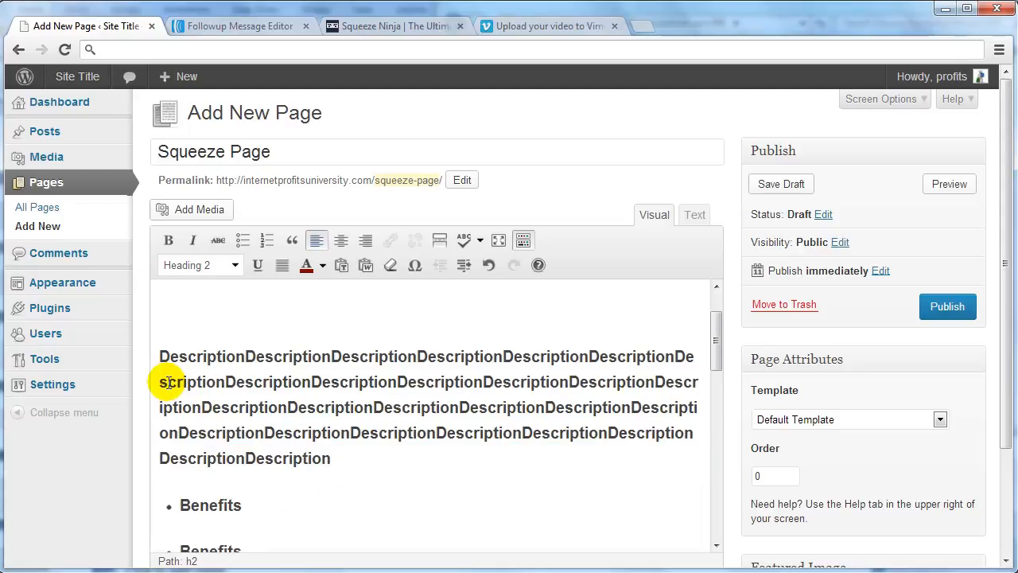
Step: Look over the headline, description, benefits and image, and publish the Squeeze Page
scroll(205, 421, "down", 1)
scroll(234, 411, "up", 2)
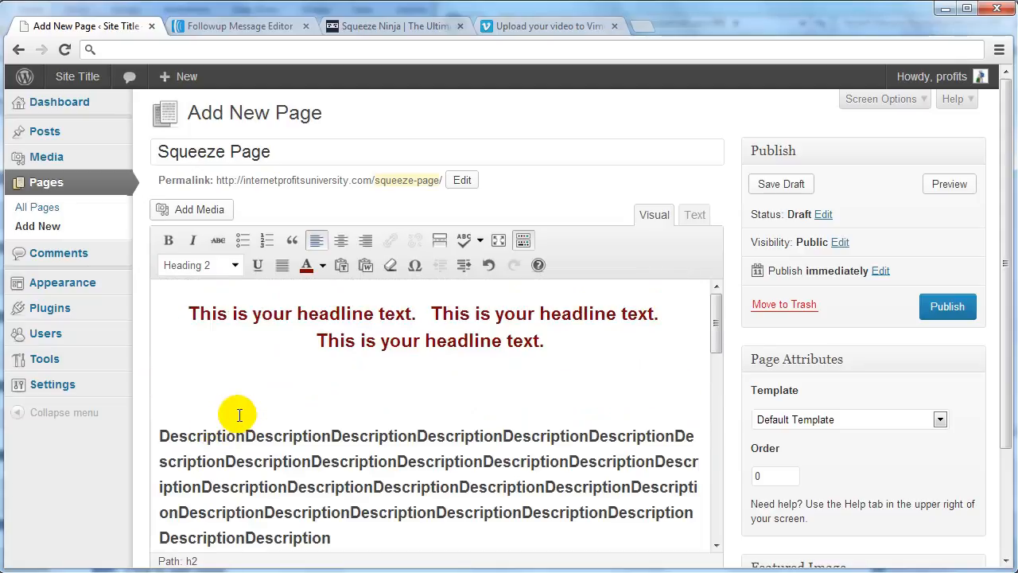
scroll(204, 380, "down", 3)
left_click_drag(181, 346, 279, 404)
scroll(283, 405, "down", 3)
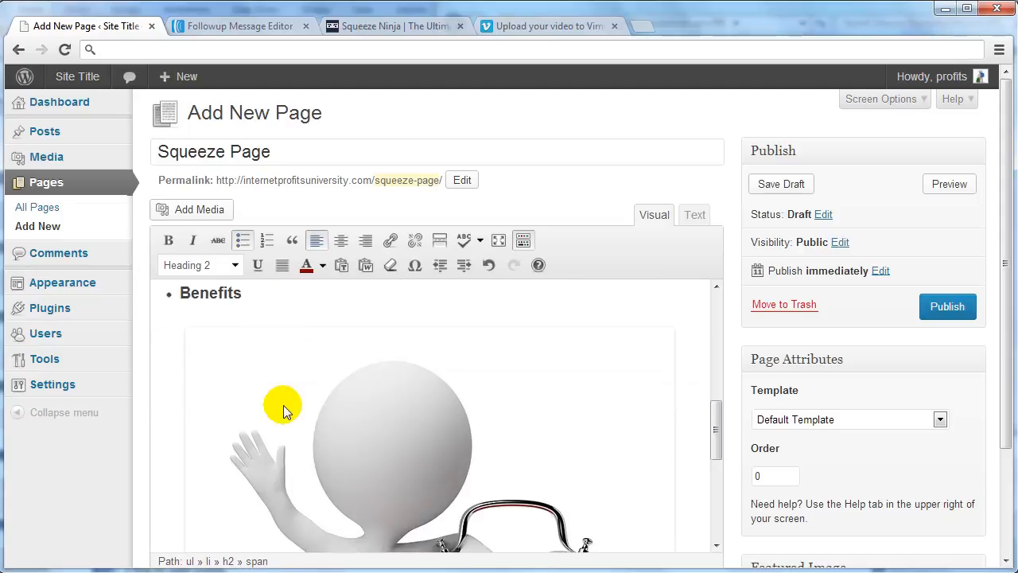
scroll(283, 401, "up", 1)
left_click(284, 391)
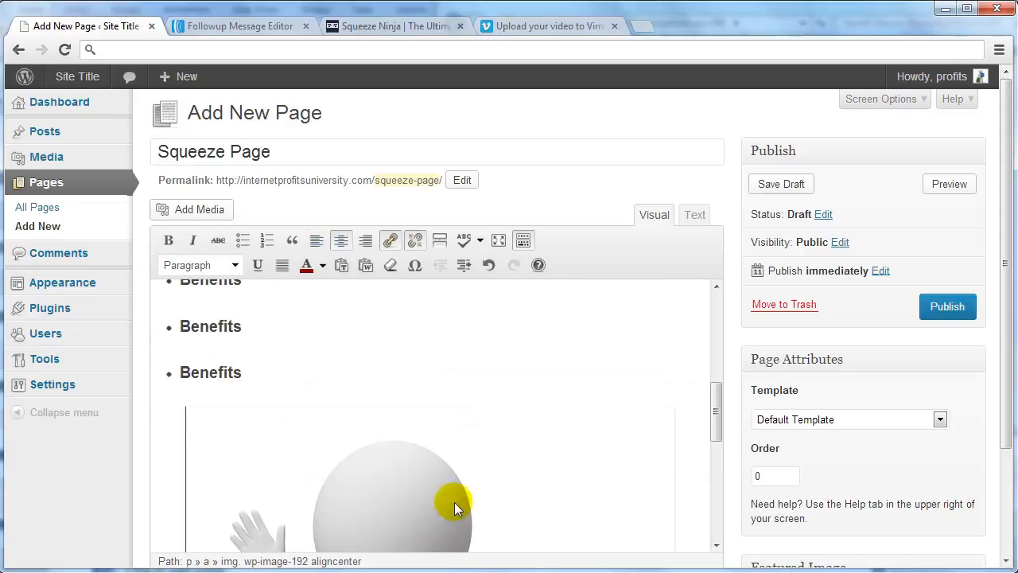
scroll(454, 502, "down", 3)
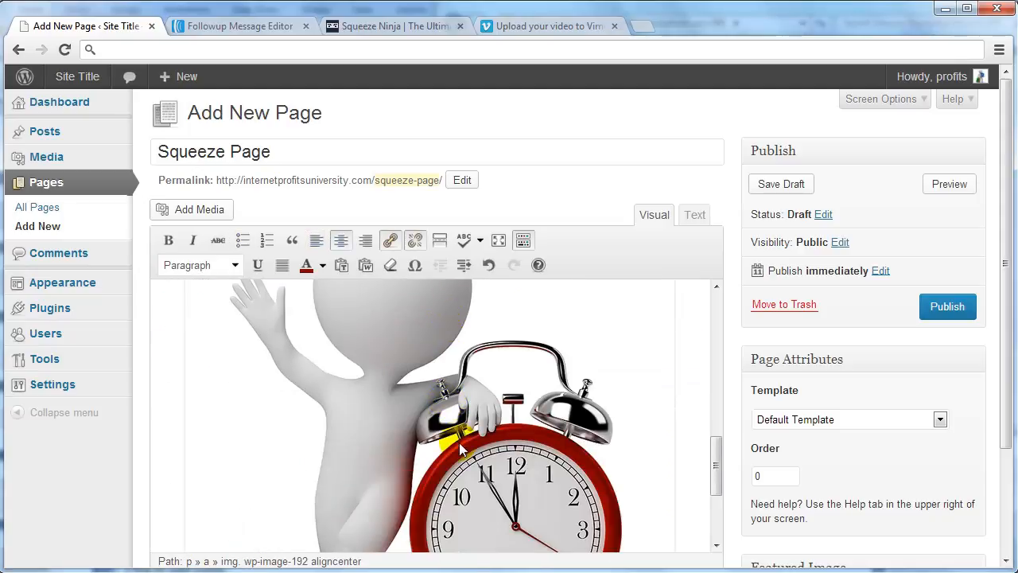
left_click(945, 314)
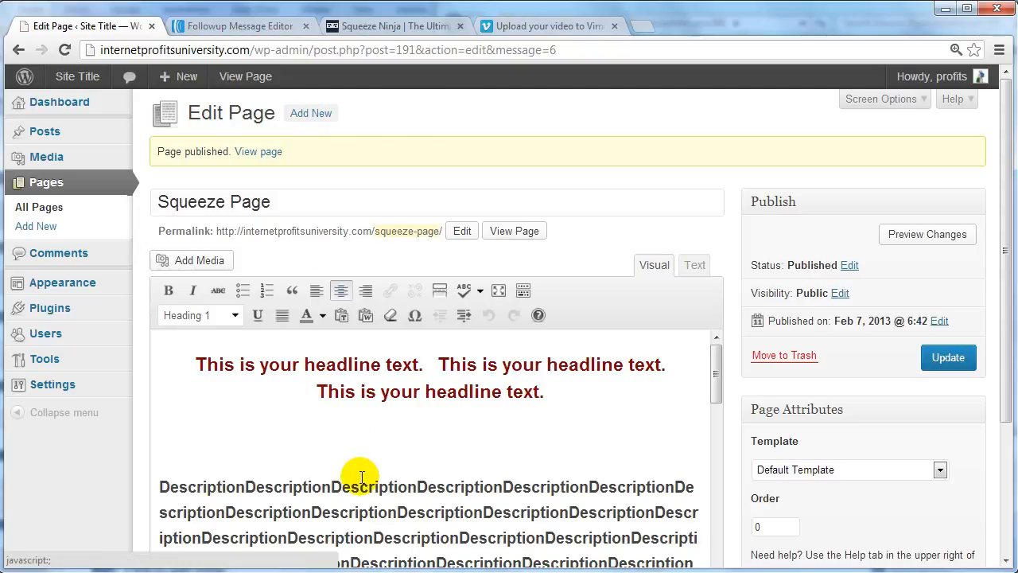
scroll(362, 473, "down", 5)
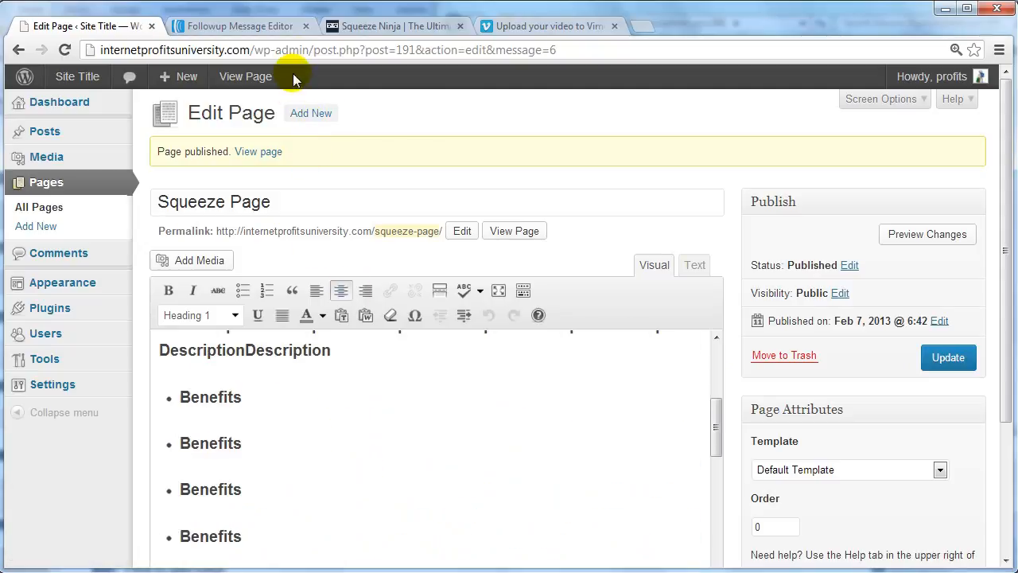
Step: Switch to AWeber and start a new web form for the current list
left_click(233, 28)
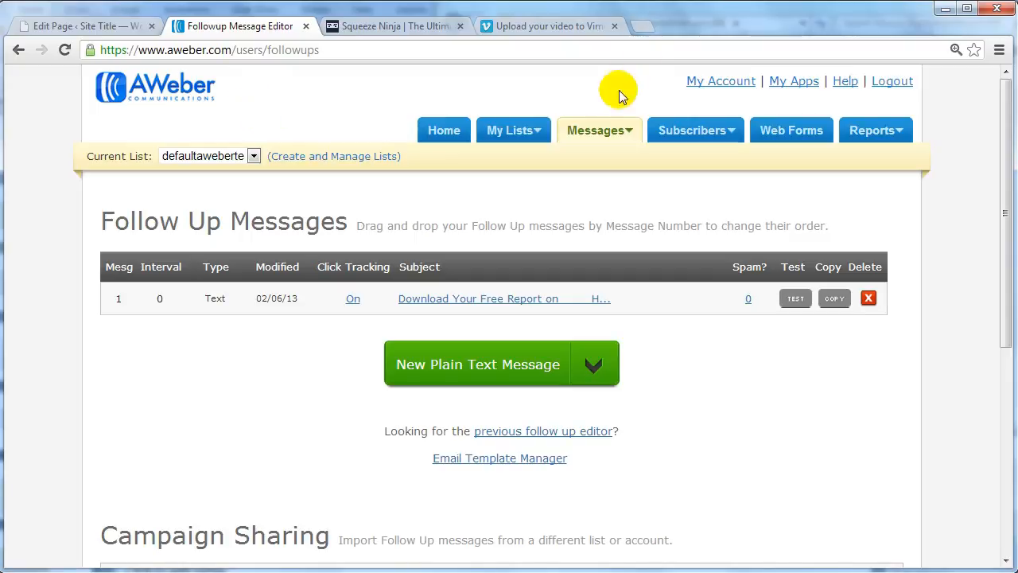
left_click(103, 26)
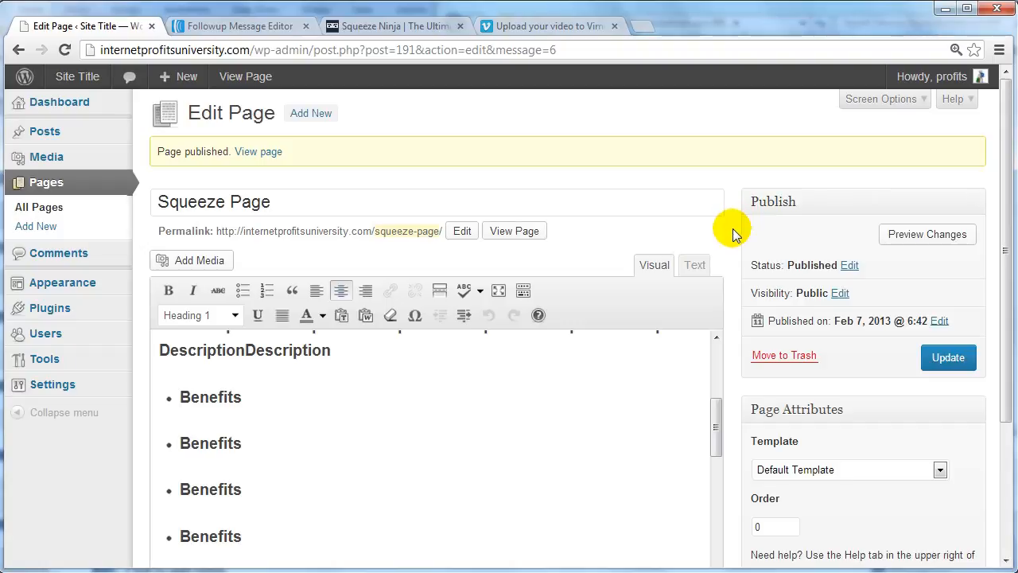
left_click(284, 28)
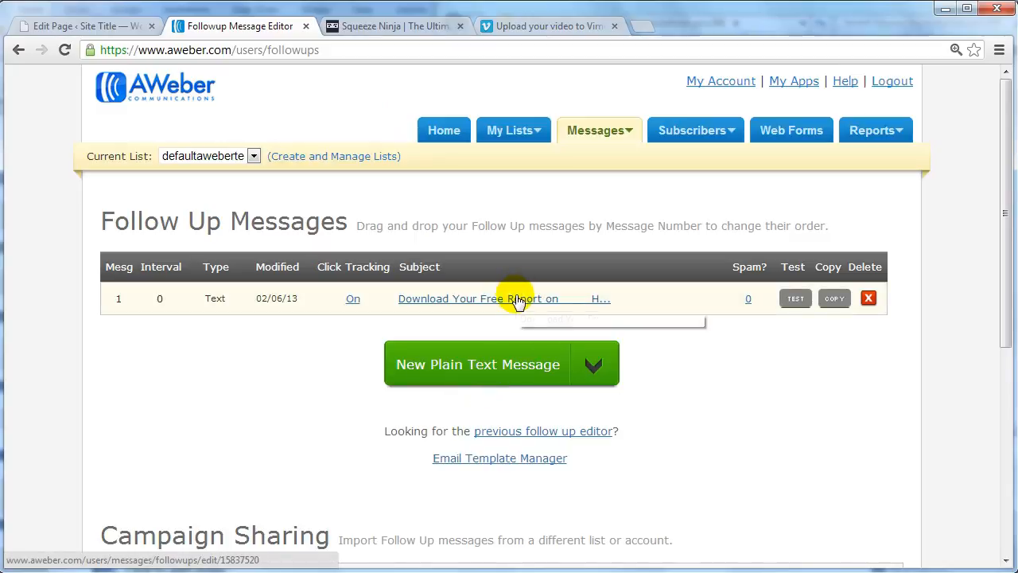
left_click(790, 133)
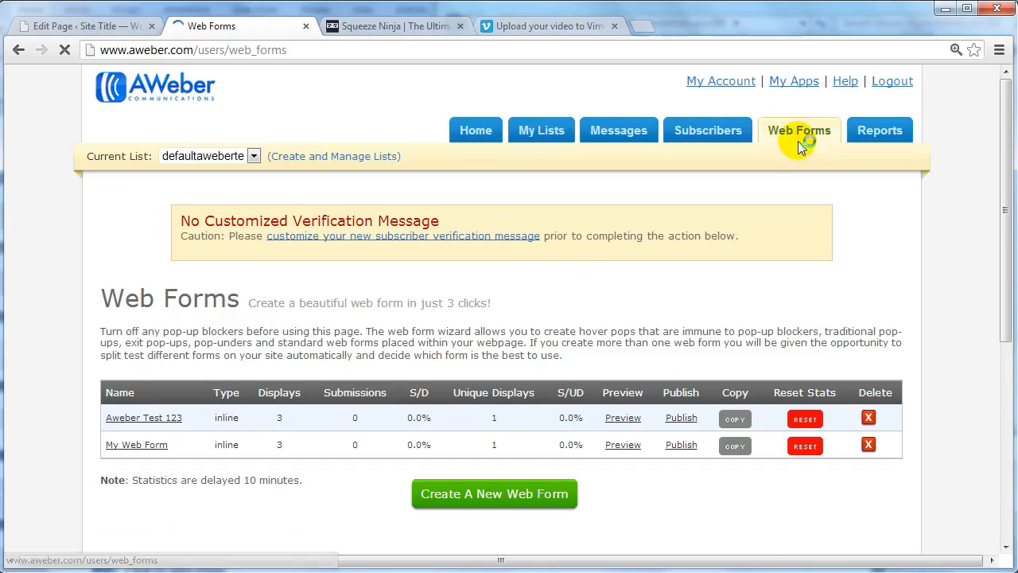
scroll(592, 262, "down", 1)
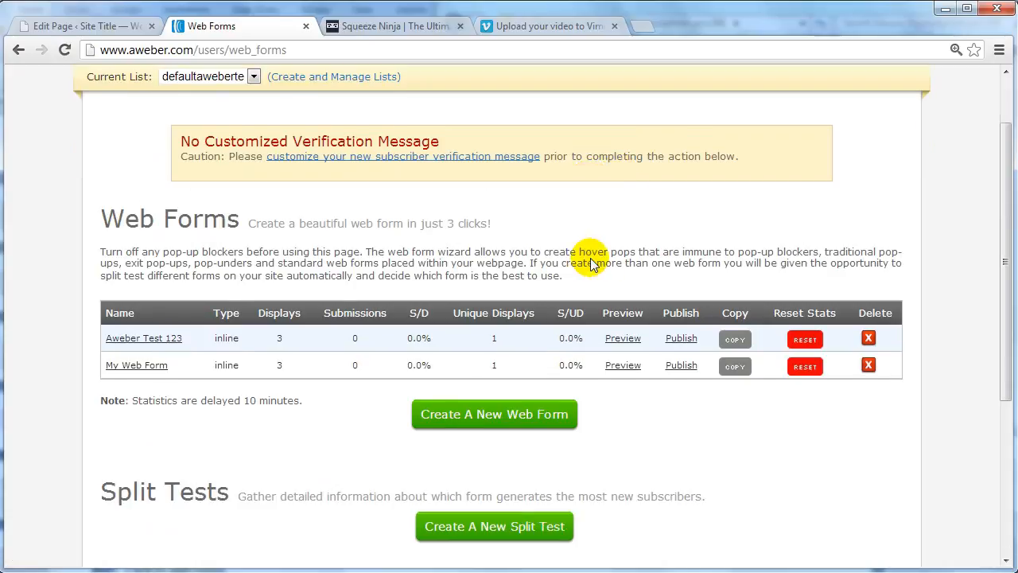
left_click(487, 420)
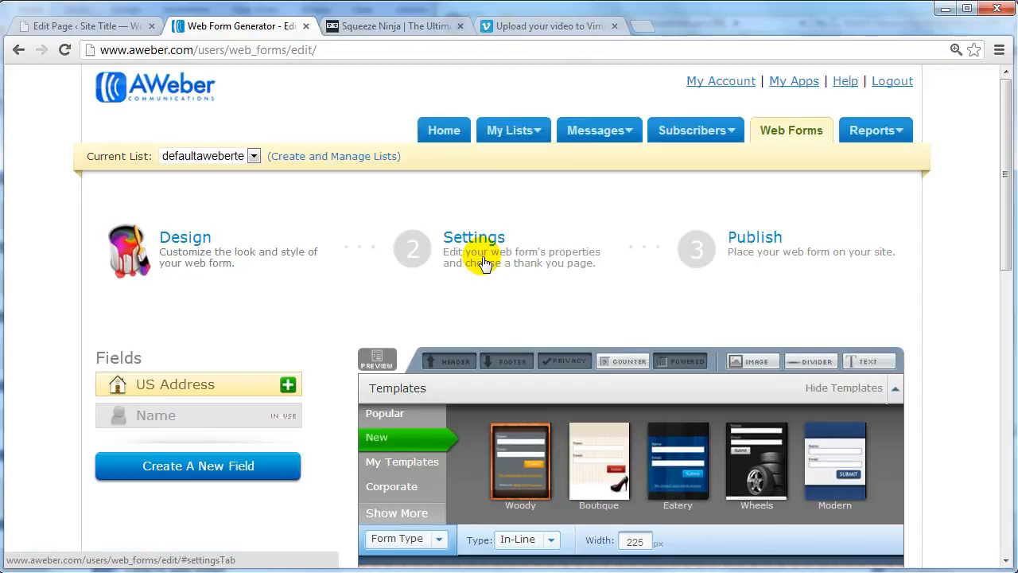
Step: Load the Modern template in blue for the web form
scroll(573, 322, "down", 4)
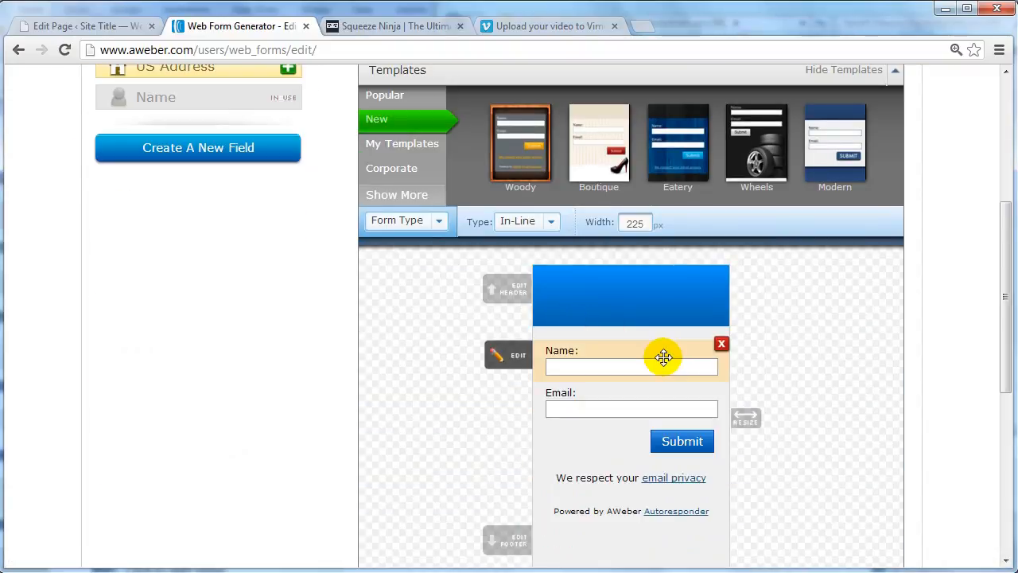
scroll(663, 357, "up", 1)
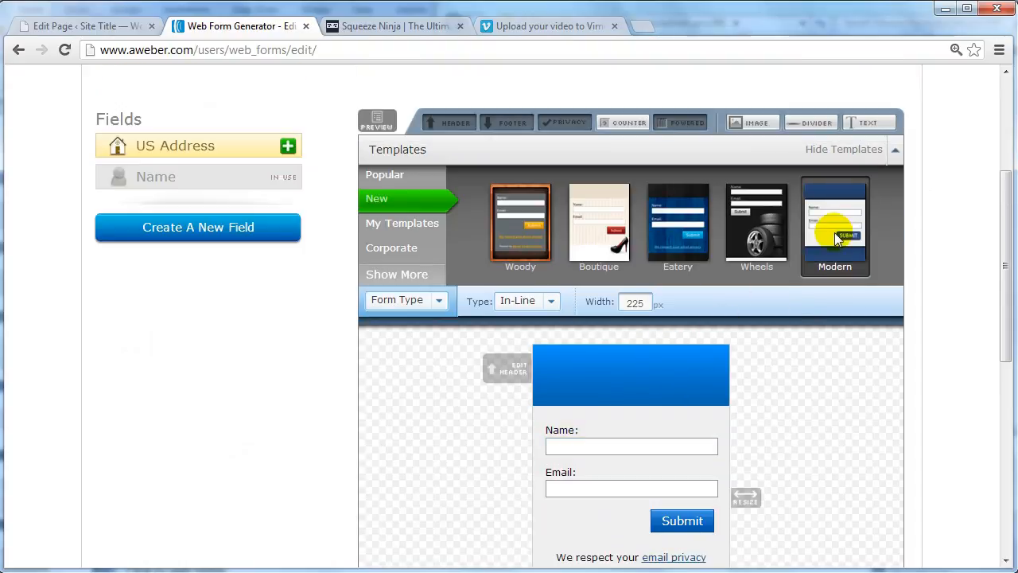
left_click(834, 231)
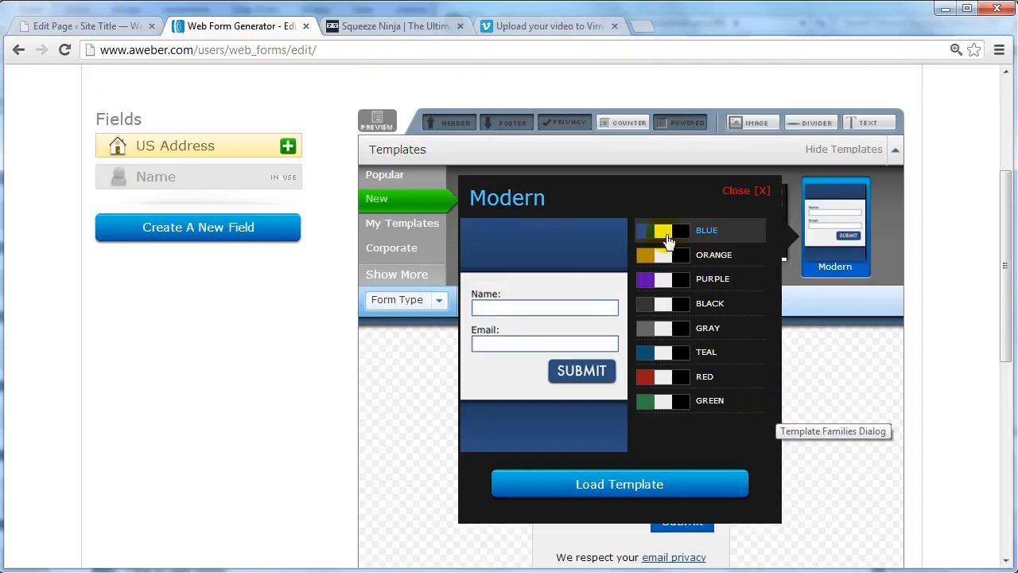
left_click(654, 485)
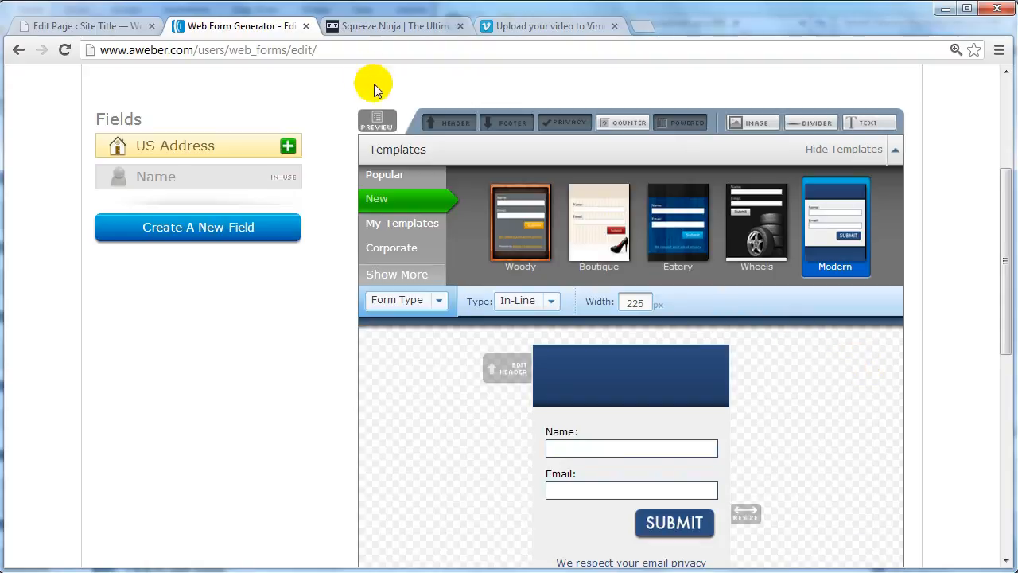
left_click(109, 26)
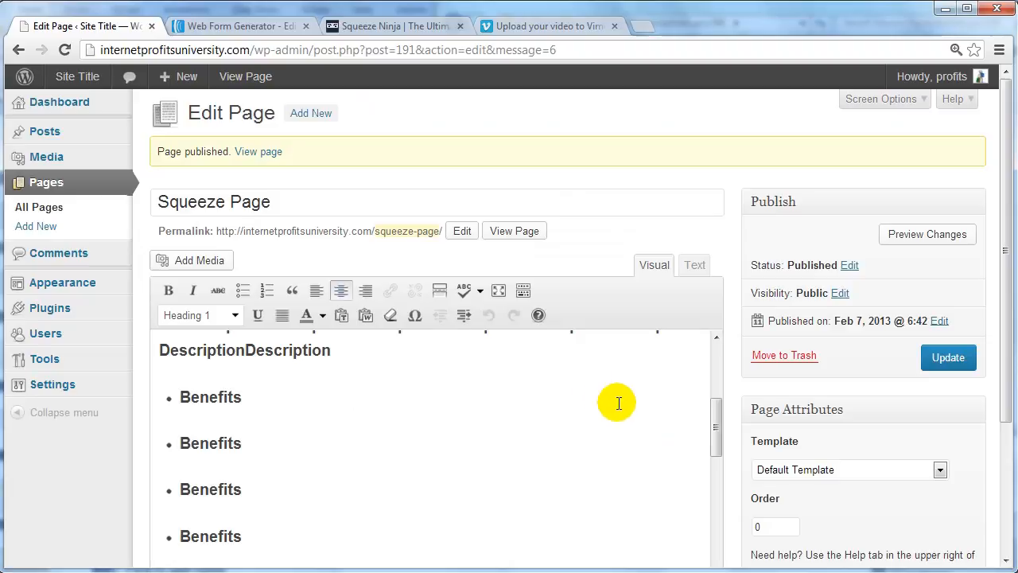
scroll(618, 402, "down", 3)
scroll(618, 403, "up", 5)
scroll(546, 403, "up", 3)
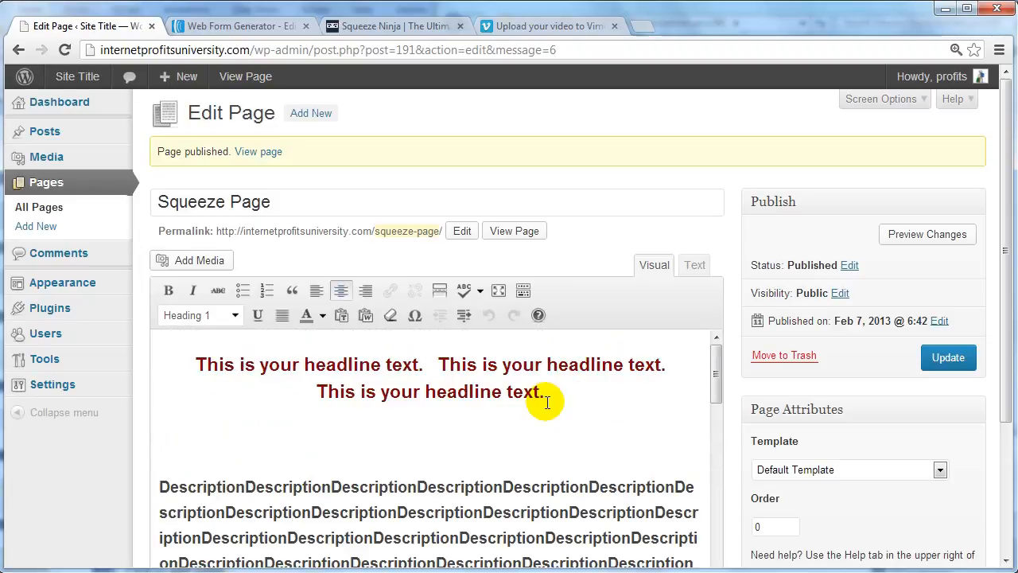
left_click(238, 24)
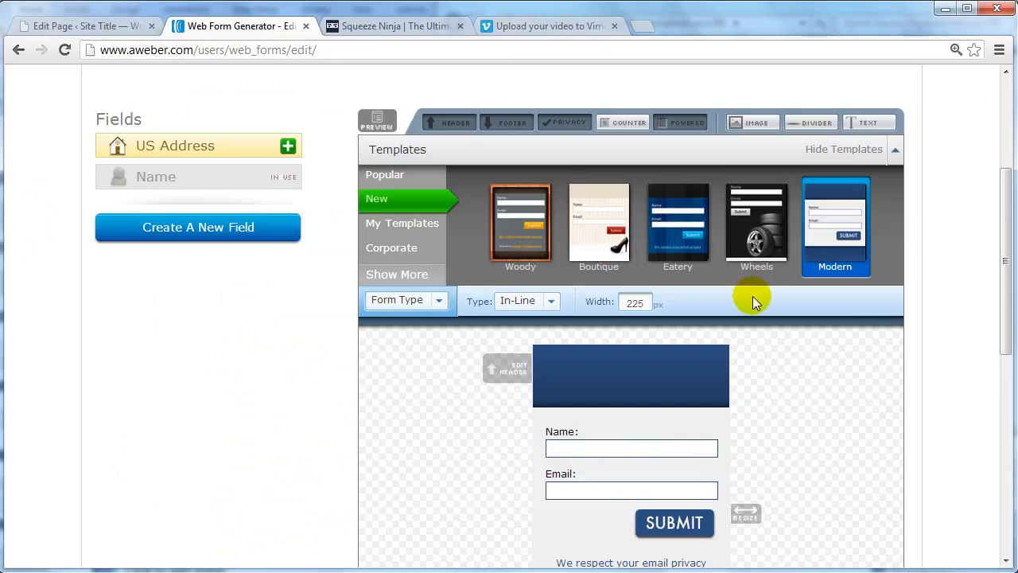
Step: Remove the email privacy line and the "Powered by AWeber" line from the form
scroll(753, 295, "down", 3)
scroll(700, 402, "up", 2)
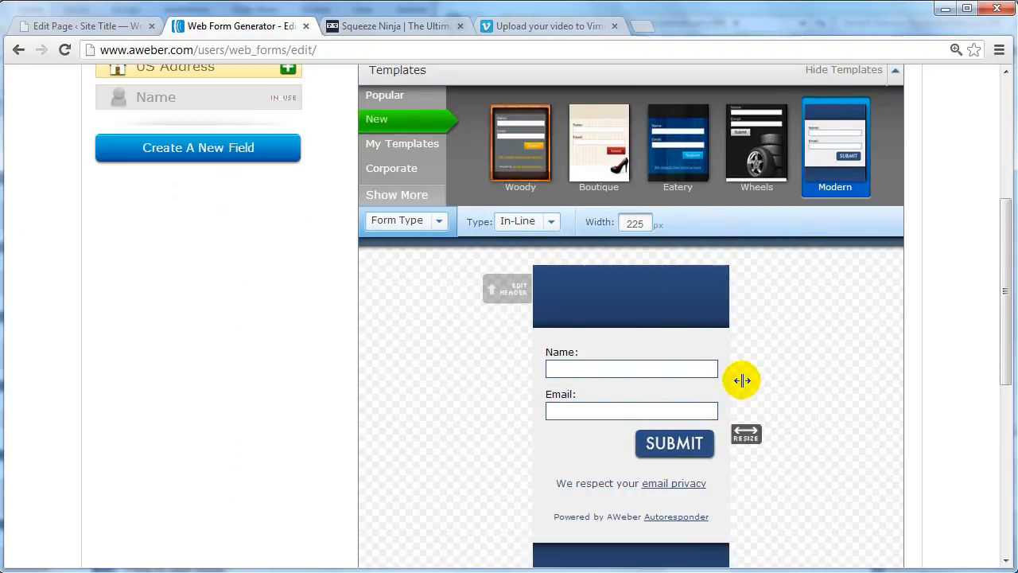
mouse_move(721, 493)
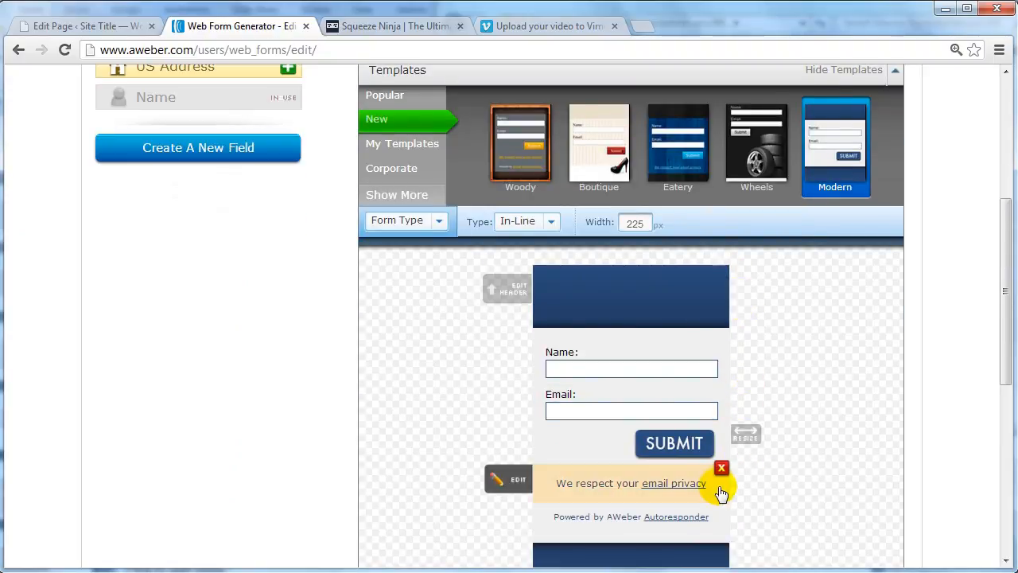
left_click(721, 475)
left_click(722, 470)
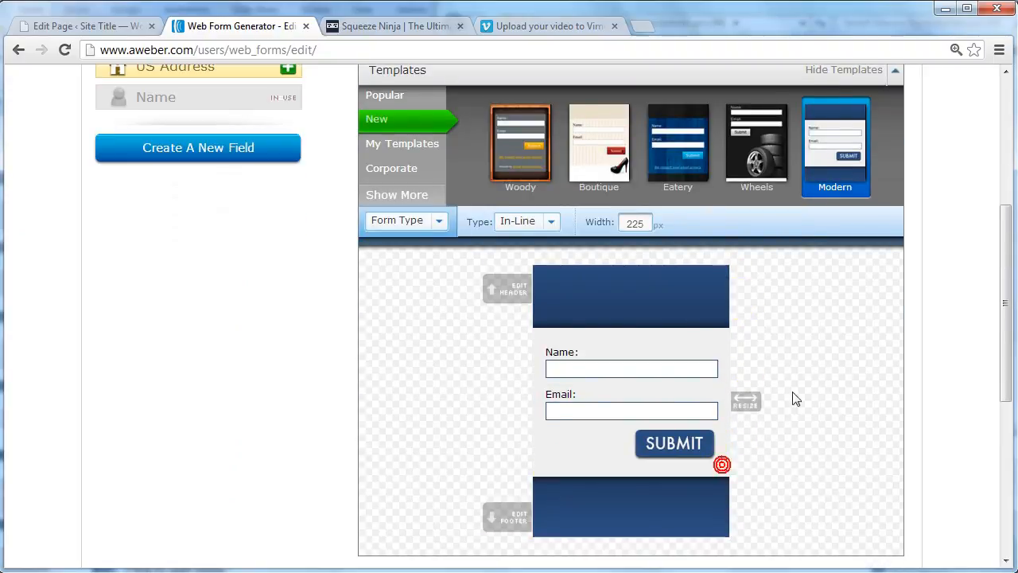
Step: Proceed from the form's design to its basic settings
scroll(666, 295, "up", 1)
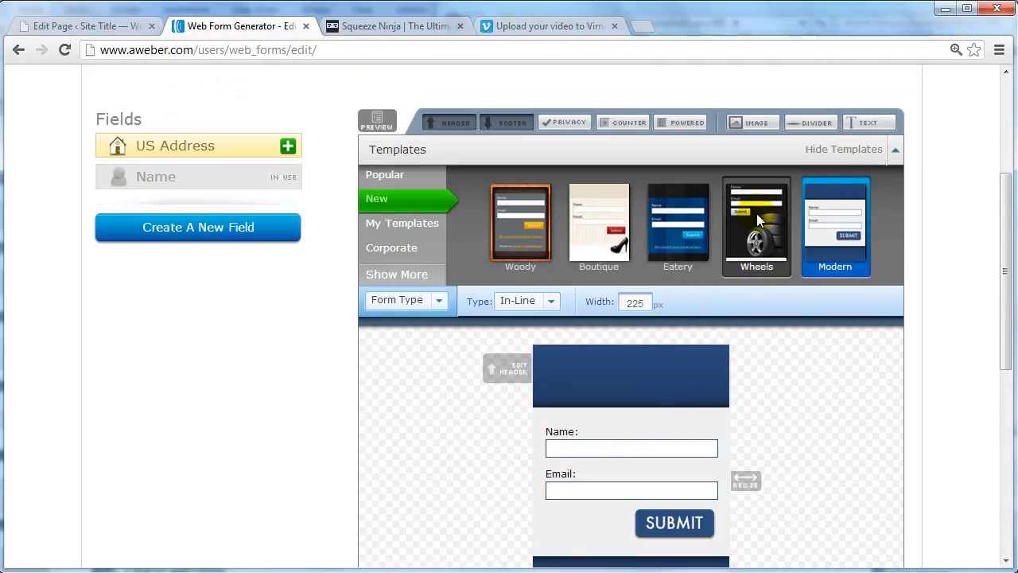
scroll(780, 401, "down", 4)
scroll(795, 406, "up", 1)
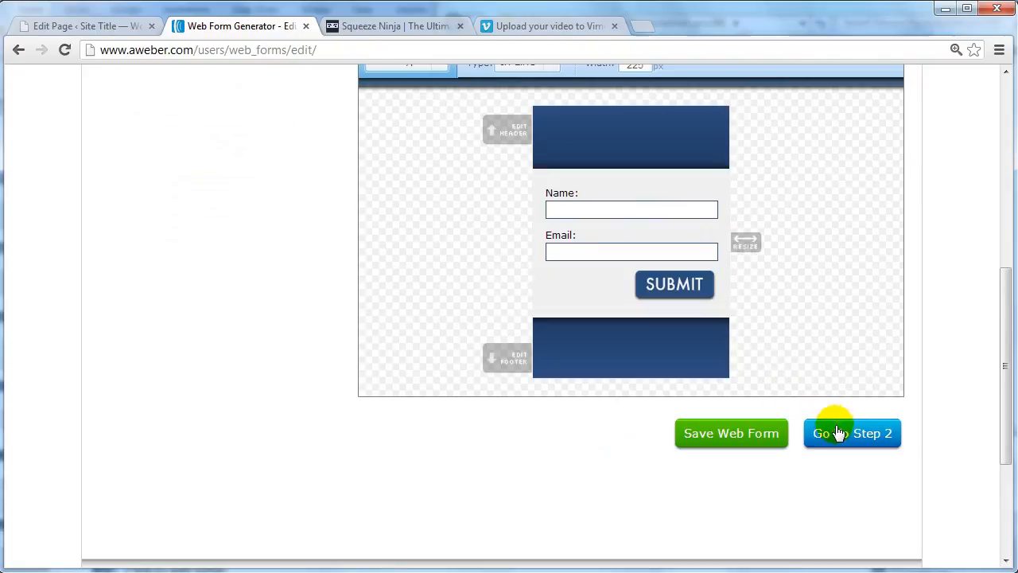
left_click(837, 429)
Step: Review the basic settings, continue to the publishing stage with the defaults and save the web form
scroll(604, 400, "down", 2)
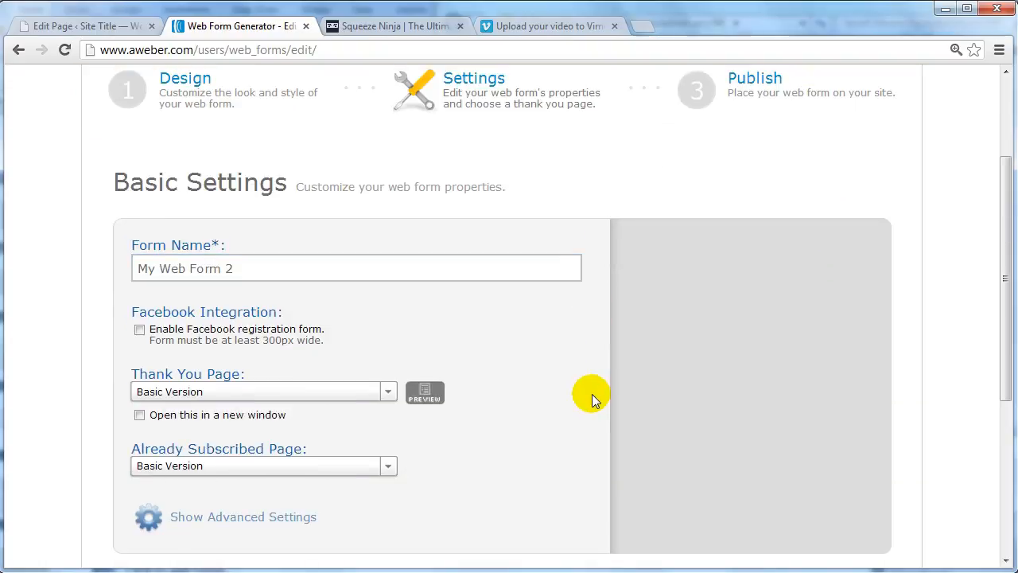
scroll(574, 398, "down", 1)
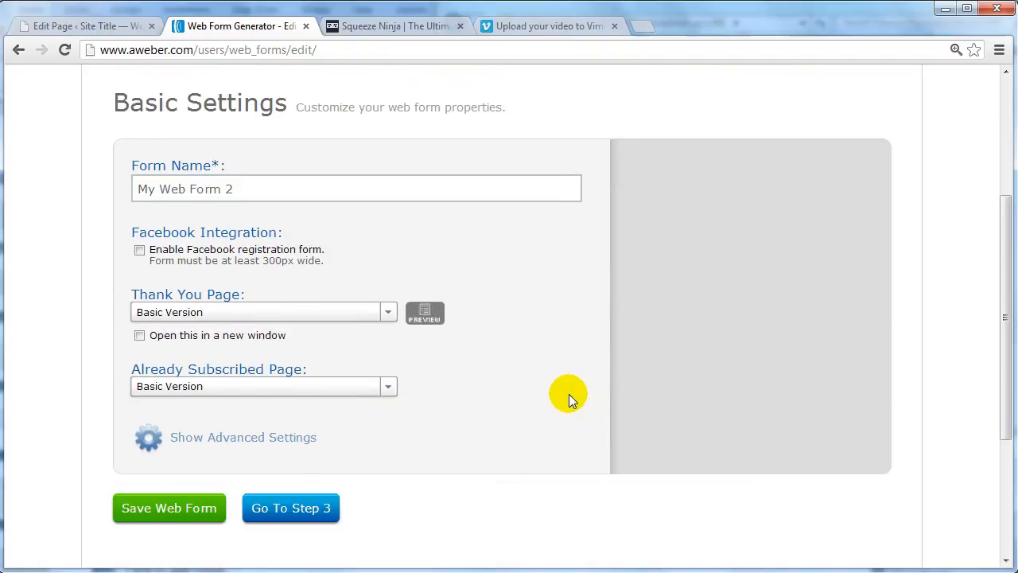
scroll(517, 398, "up", 2)
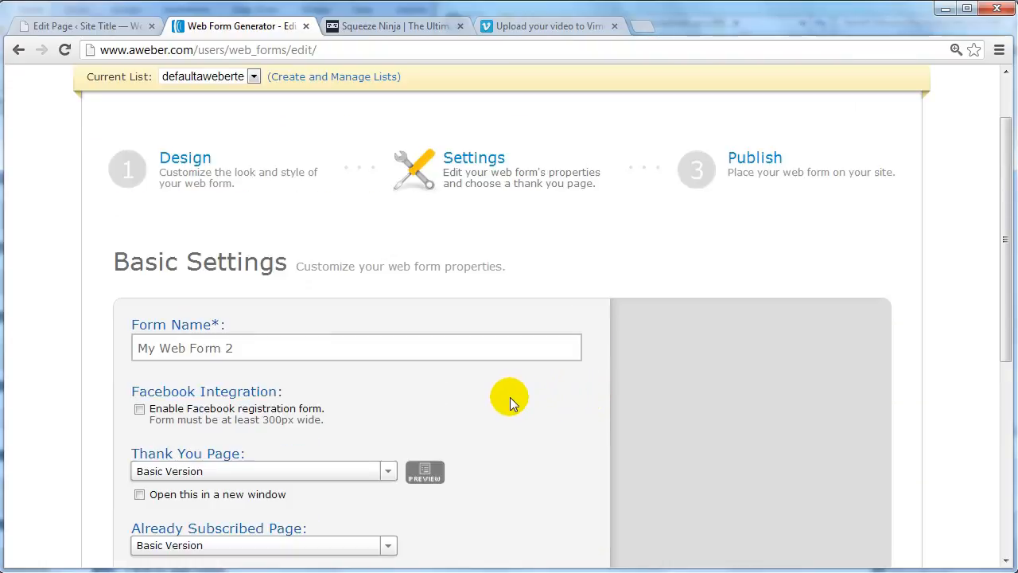
scroll(318, 390, "down", 1)
scroll(196, 415, "down", 1)
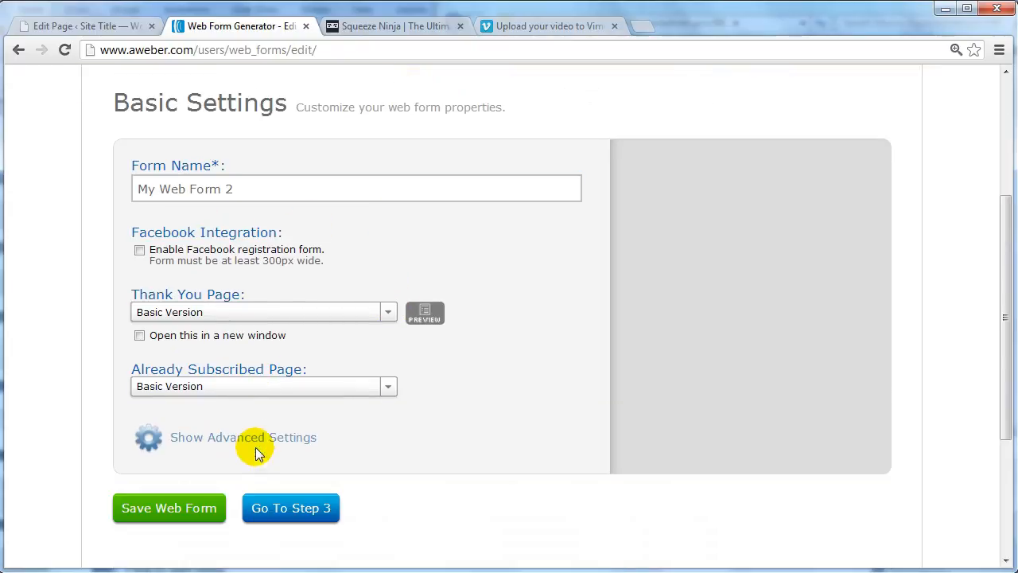
left_click(265, 511)
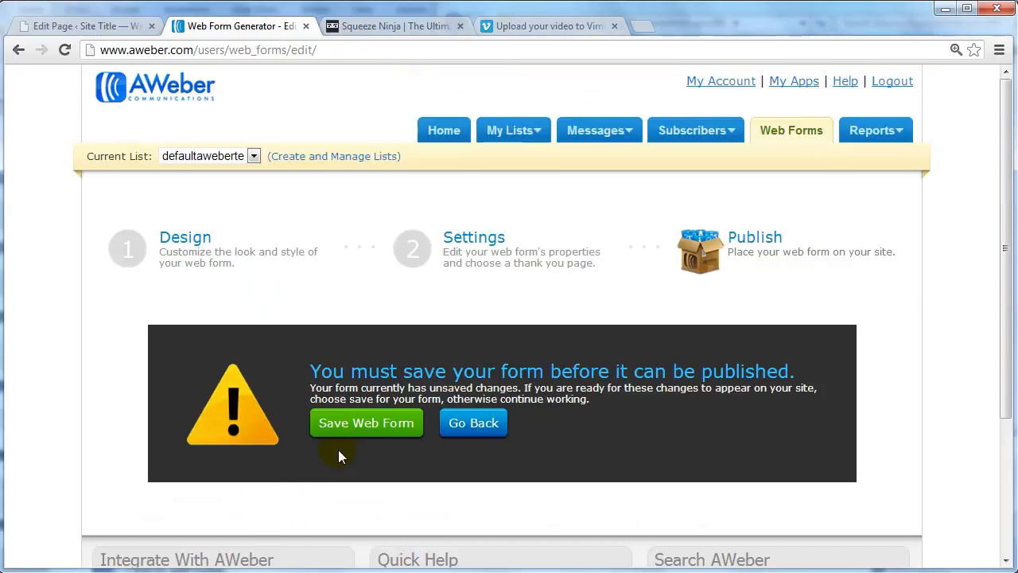
left_click(364, 427)
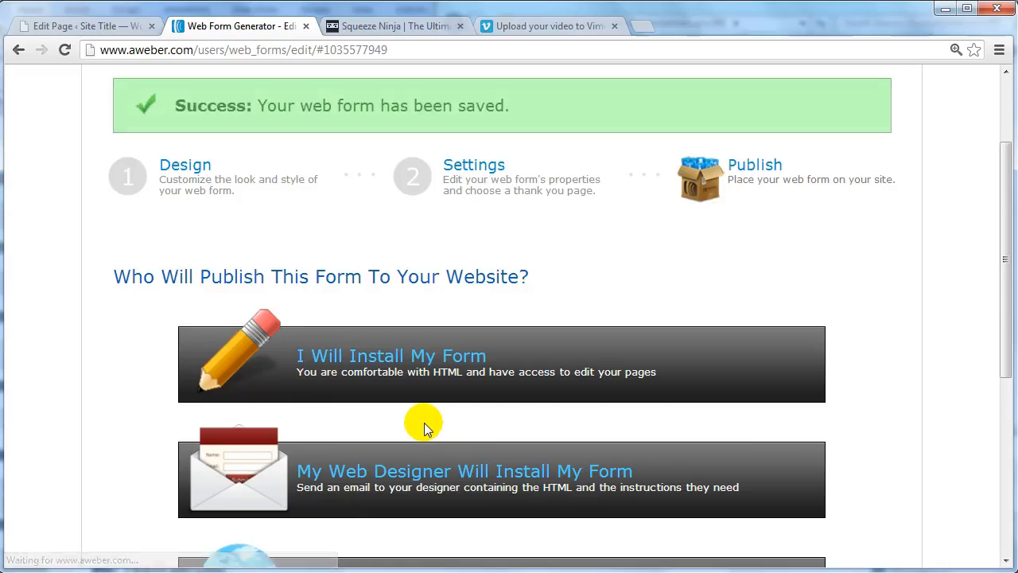
Step: Choose to install the AWeber form yourself and copy the complete code of its Raw HTML version
left_click(488, 363)
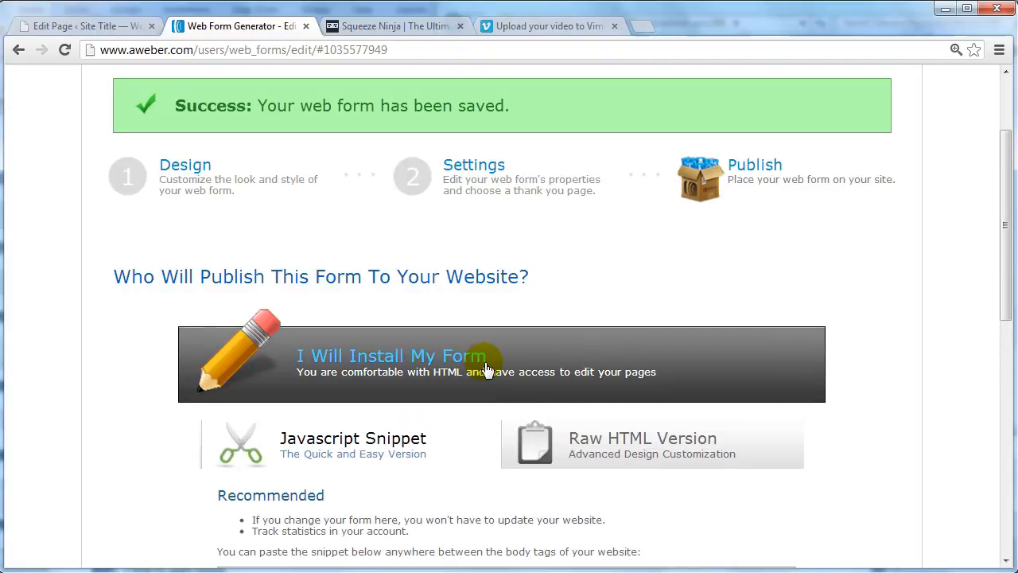
scroll(525, 357, "down", 4)
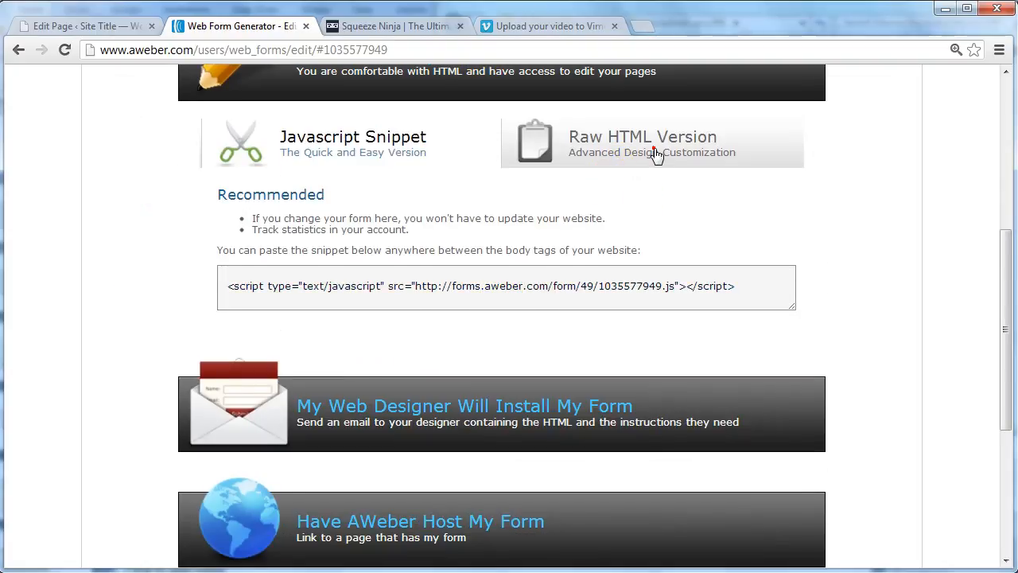
left_click(654, 155)
left_click(377, 277)
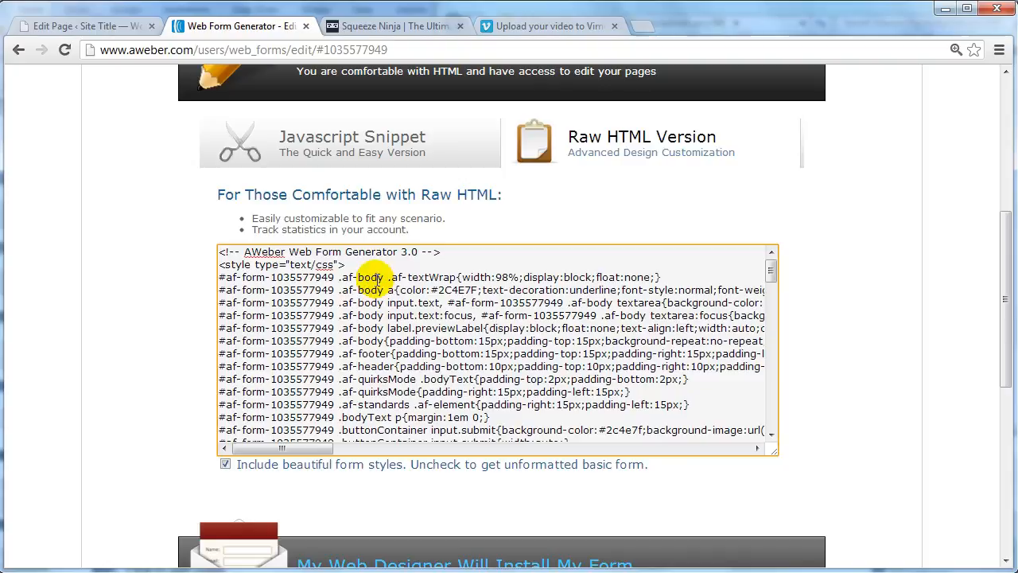
key("ctrl+a")
right_click(390, 276)
left_click(416, 345)
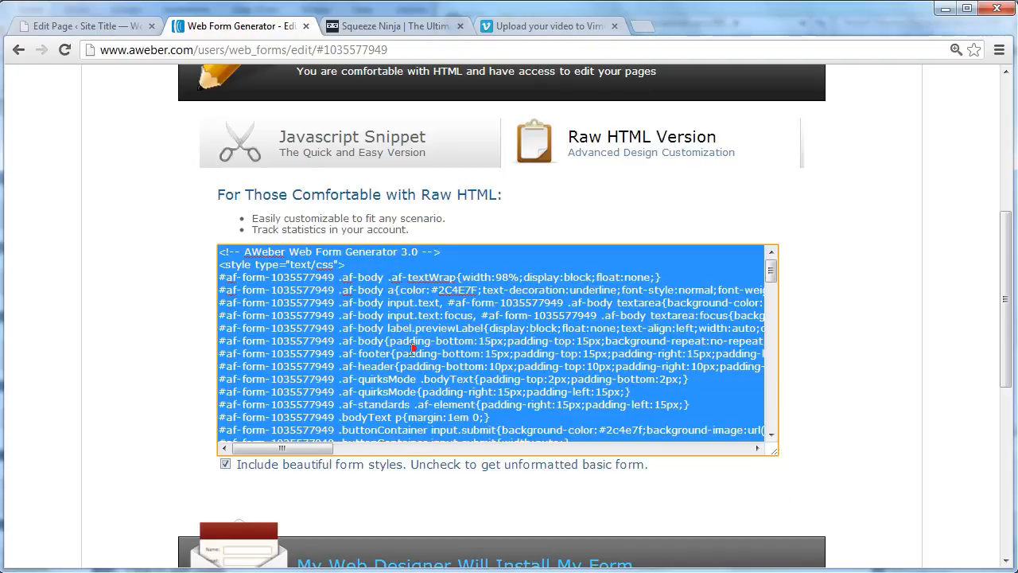
Step: Return to the WordPress page editor, open the published squeeze page in a new browser tab and review its layout
left_click(86, 26)
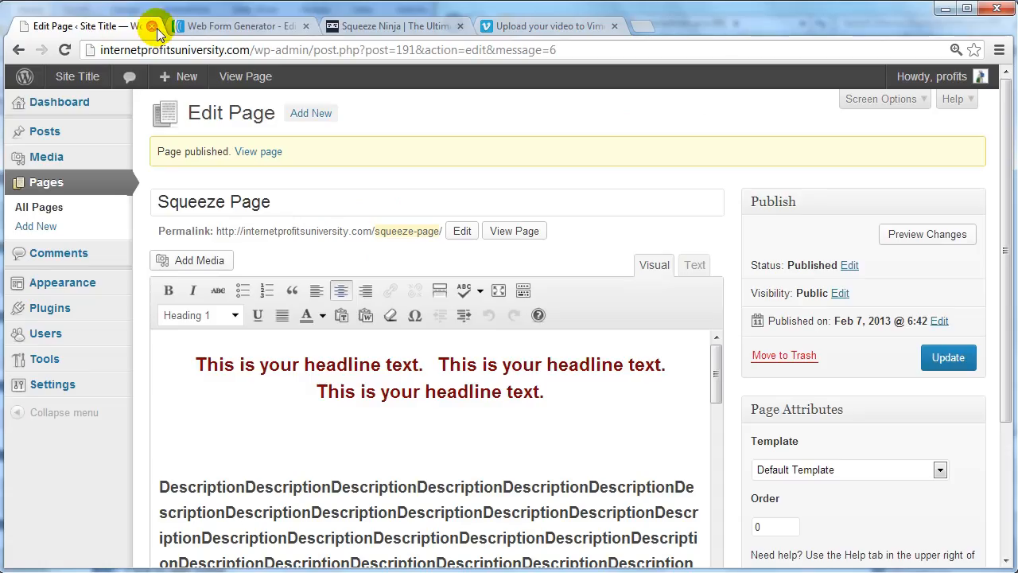
middle_click(260, 152)
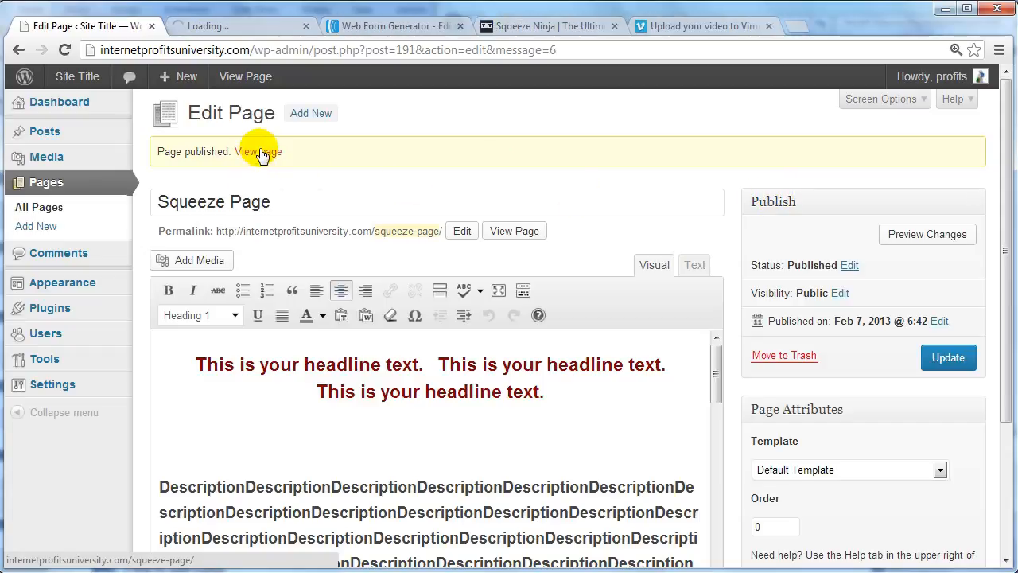
left_click(253, 28)
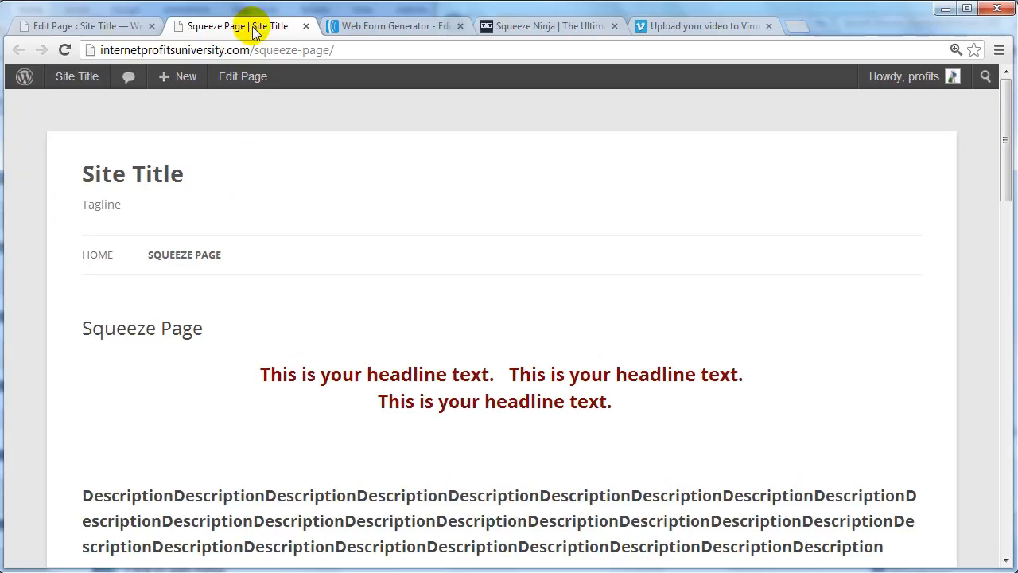
scroll(568, 333, "down", 3)
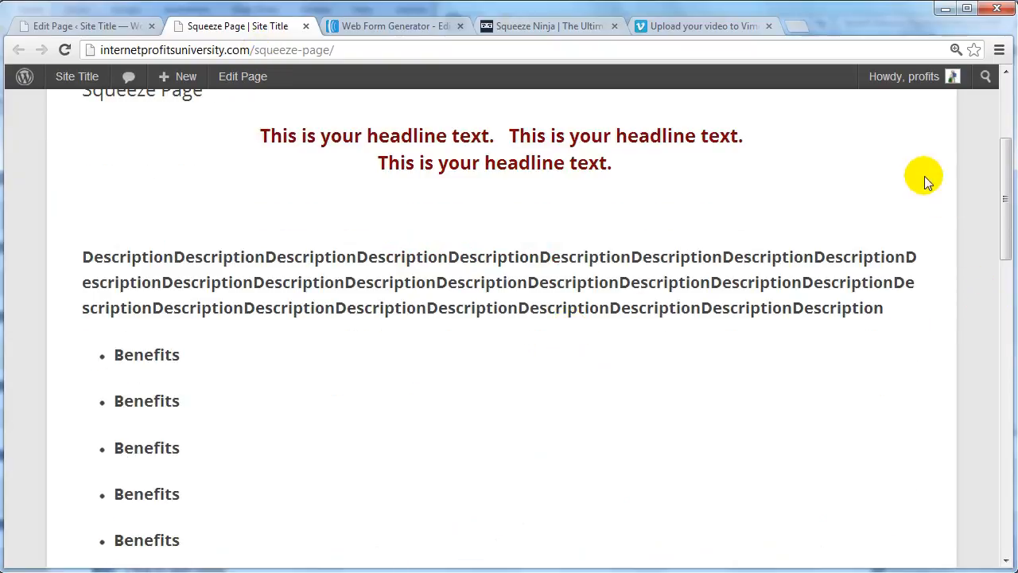
scroll(914, 167, "up", 1)
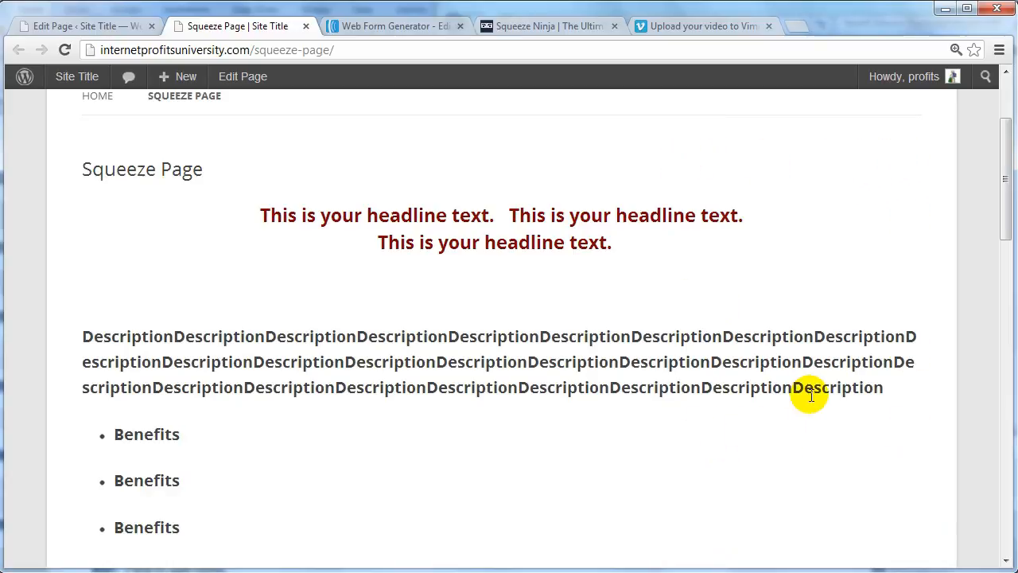
Step: Open the WordPress Widgets settings in a new browser tab from the page editor and look over the available widgets
left_click(69, 28)
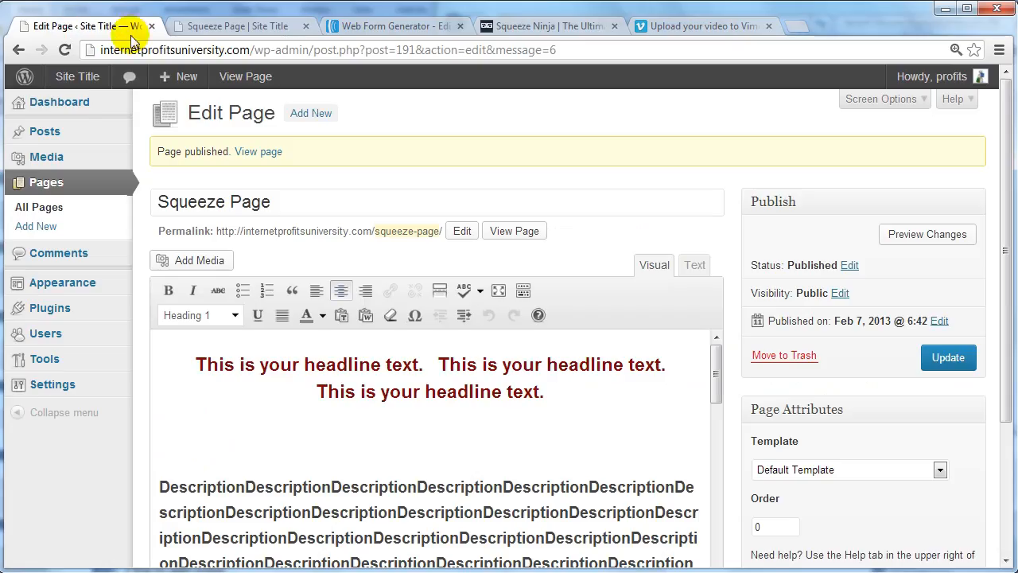
mouse_move(63, 280)
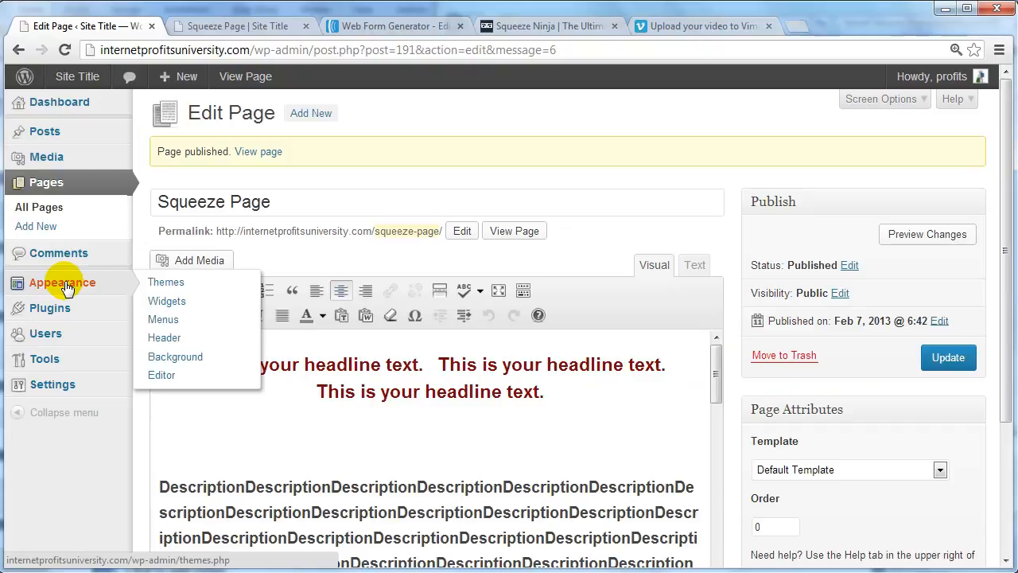
middle_click(167, 303)
left_click(350, 24)
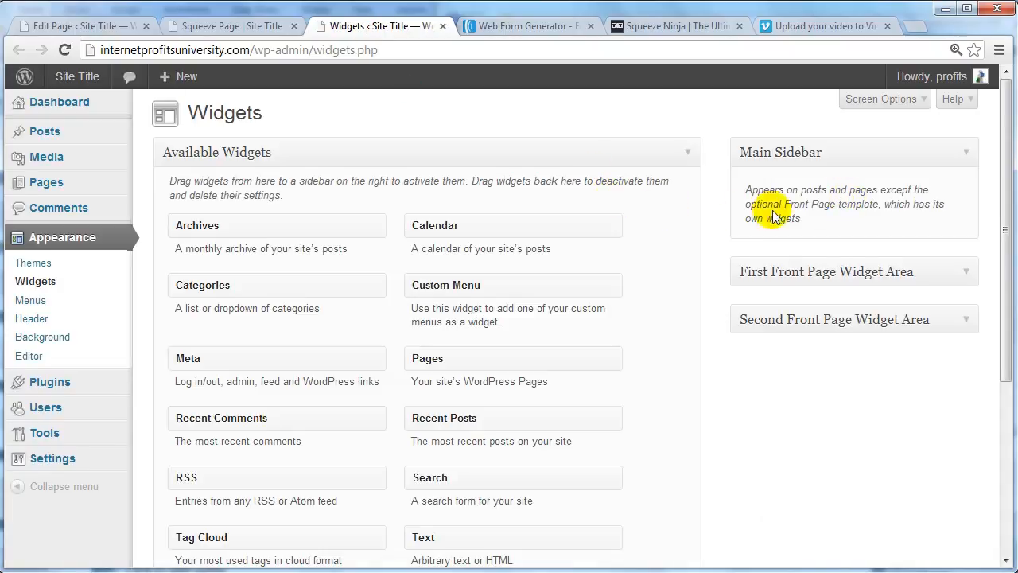
scroll(724, 219, "down", 2)
scroll(718, 220, "up", 2)
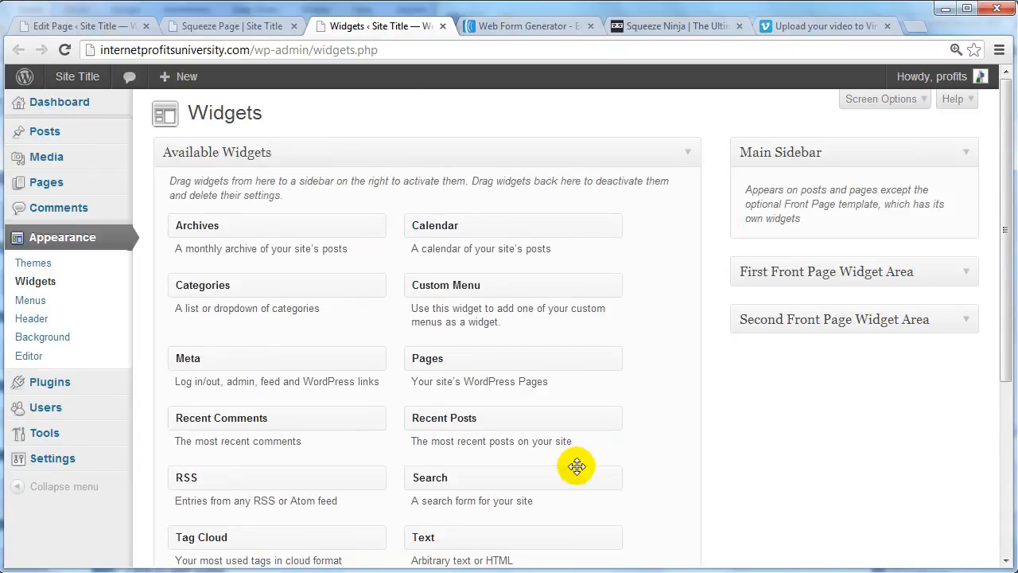
Step: Add a Text widget to the Main Sidebar, paste the copied AWeber form code into it and save the widget
left_click_drag(482, 533, 811, 209)
left_click(750, 353)
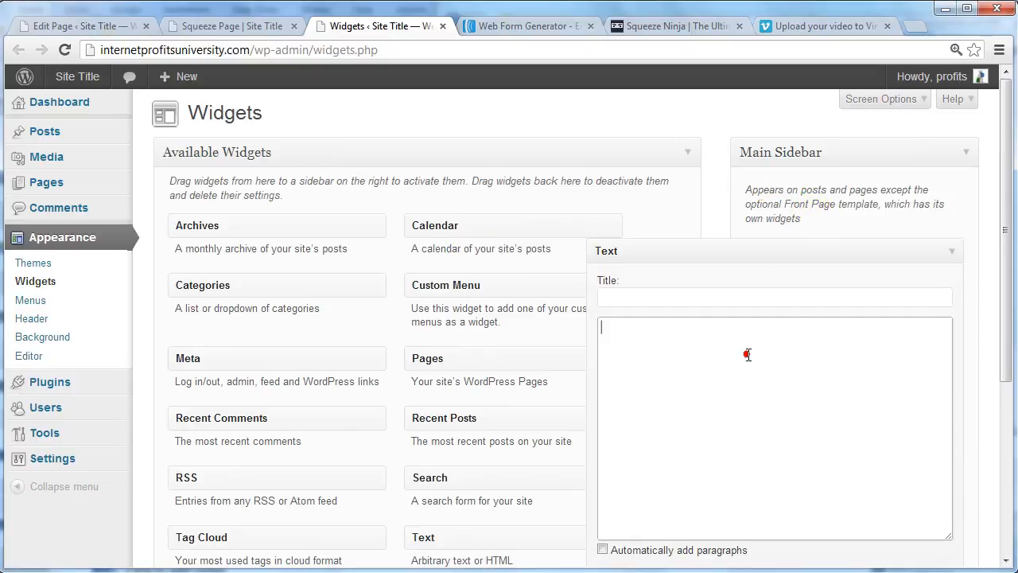
key("ctrl+v")
scroll(750, 354, "down", 2)
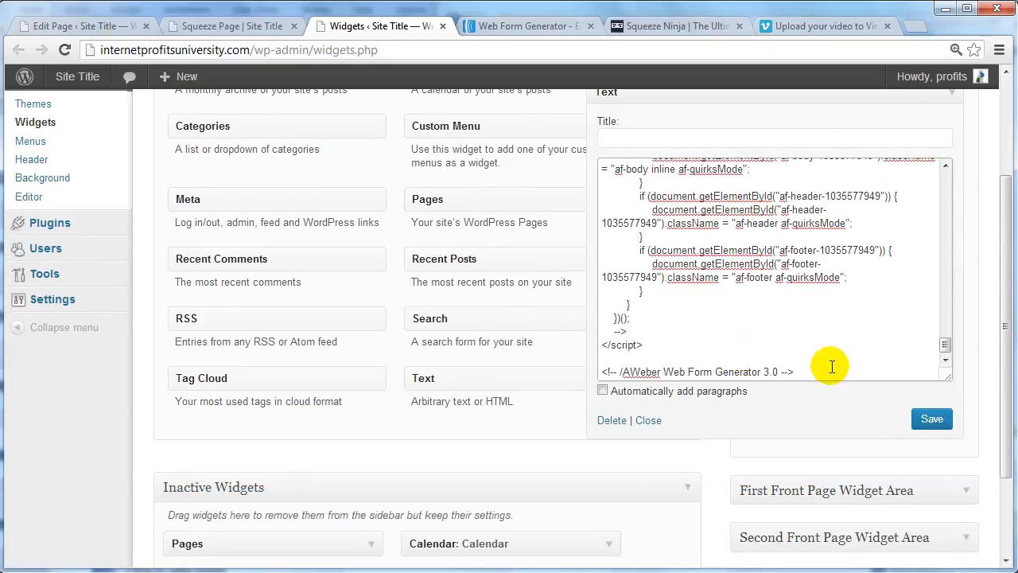
left_click(931, 419)
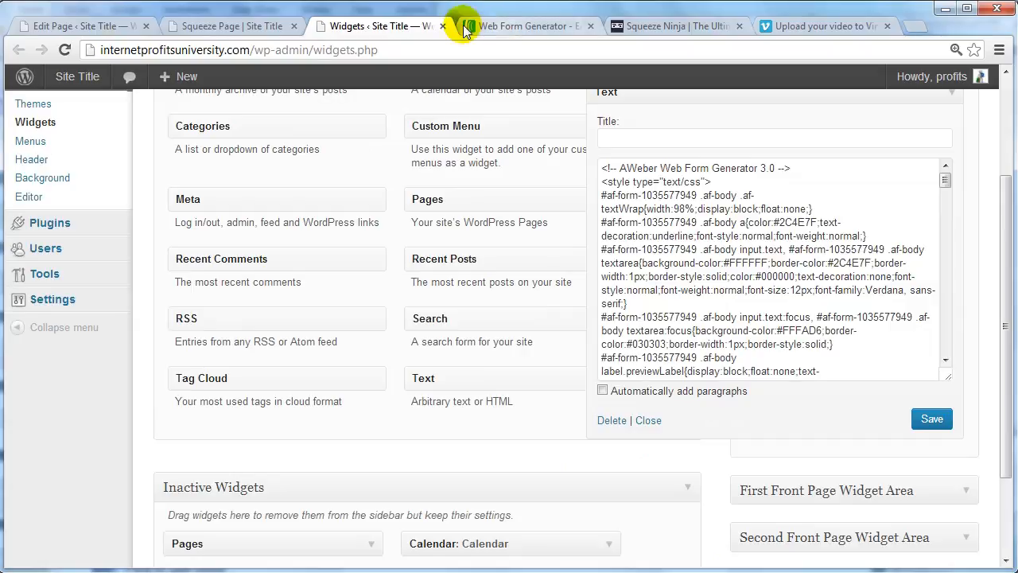
Step: Reload the published squeeze page and check how the opt-in form sits beside the headline, description and benefits
left_click(239, 25)
left_click(65, 51)
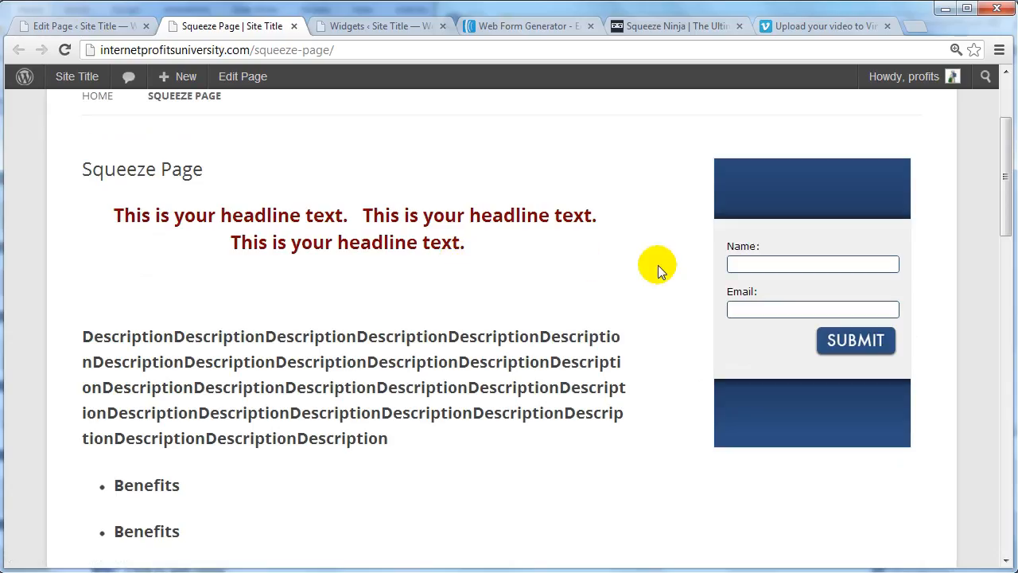
scroll(657, 264, "up", 2)
scroll(658, 271, "down", 4)
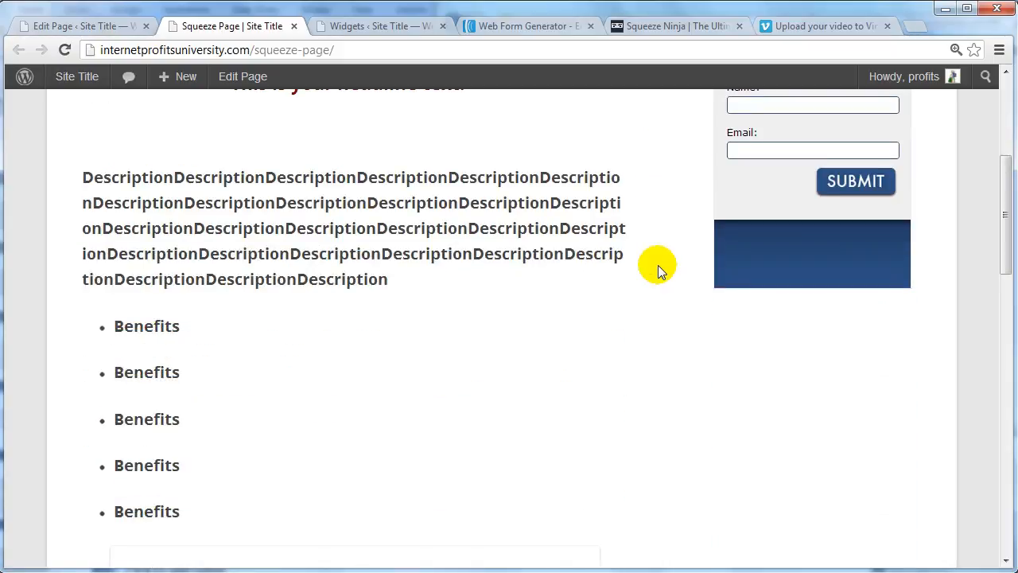
scroll(659, 270, "down", 4)
scroll(658, 270, "up", 7)
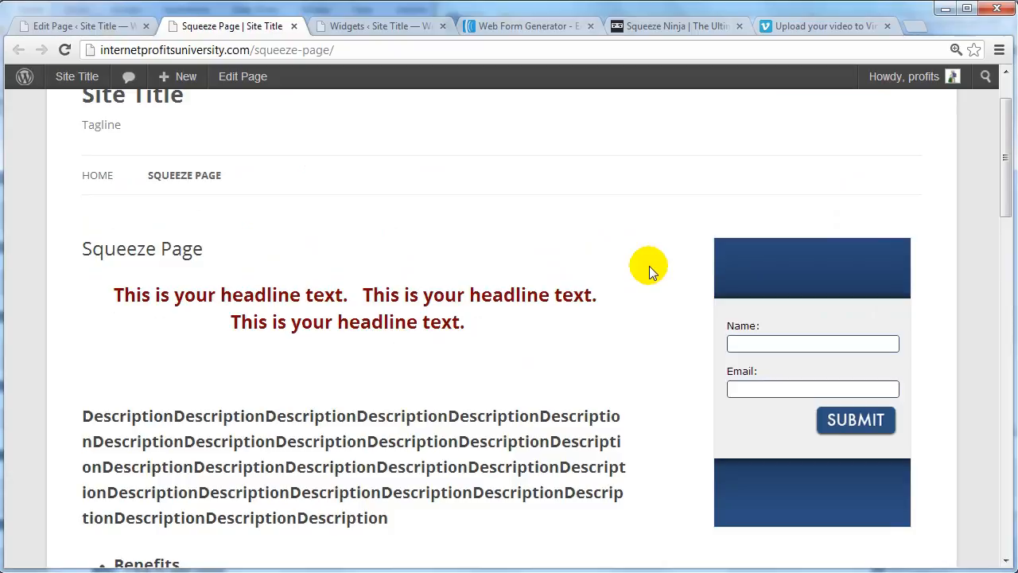
scroll(638, 266, "up", 1)
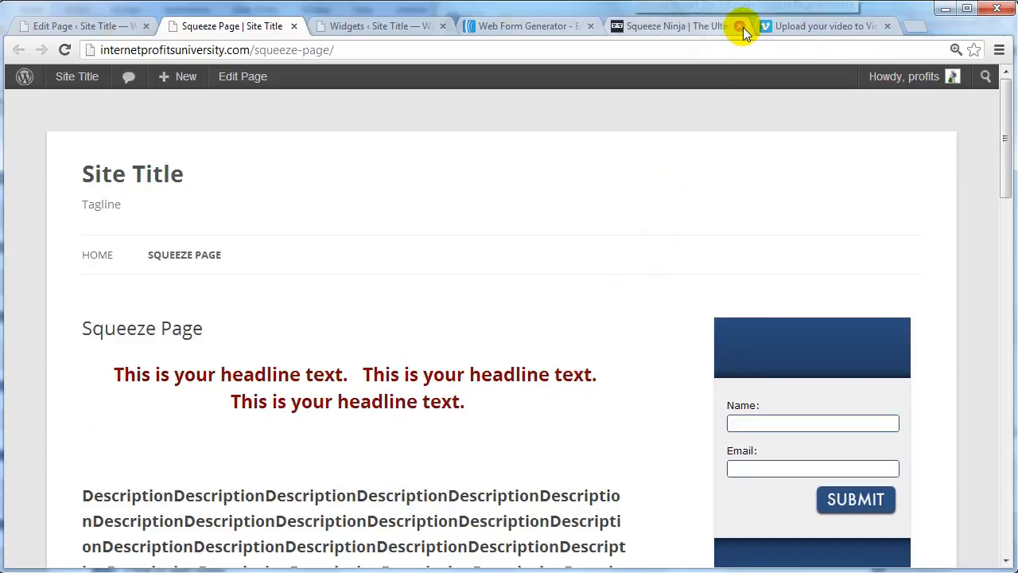
Step: Switch to the Squeeze Ninja website and look over its feature overview and sales headline
left_click(691, 30)
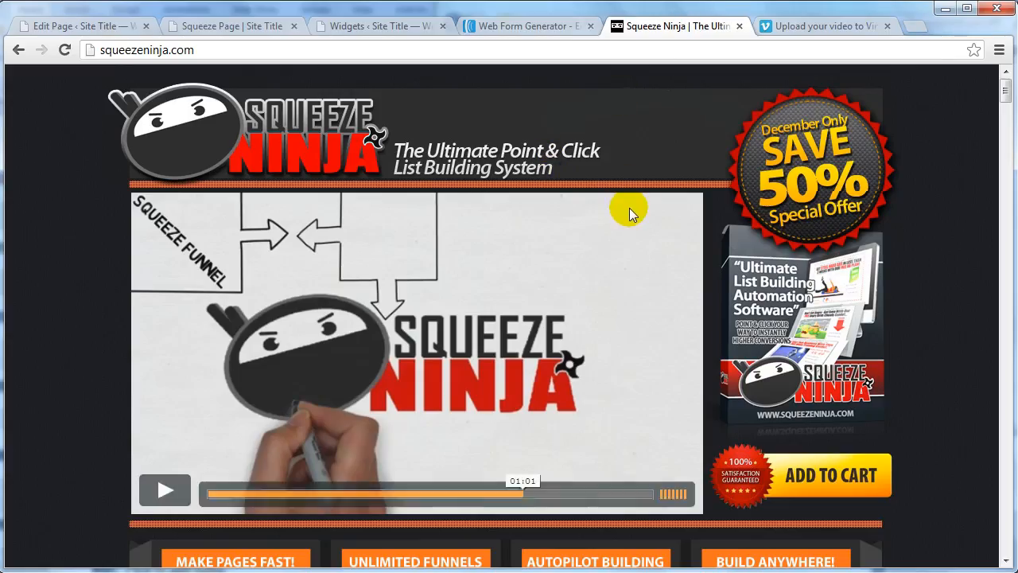
left_click_drag(1007, 91, 1002, 119)
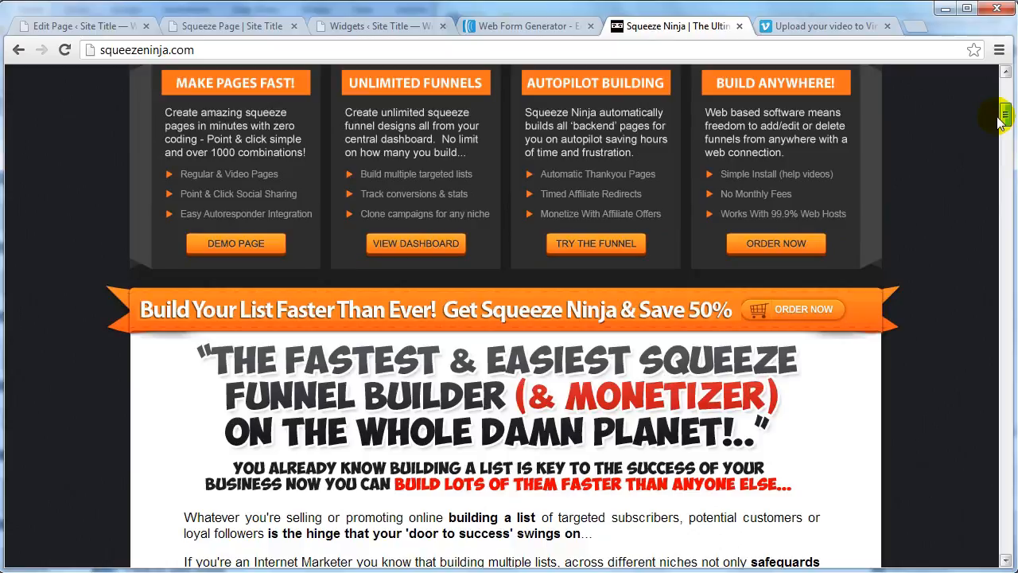
left_click_drag(999, 118, 1002, 82)
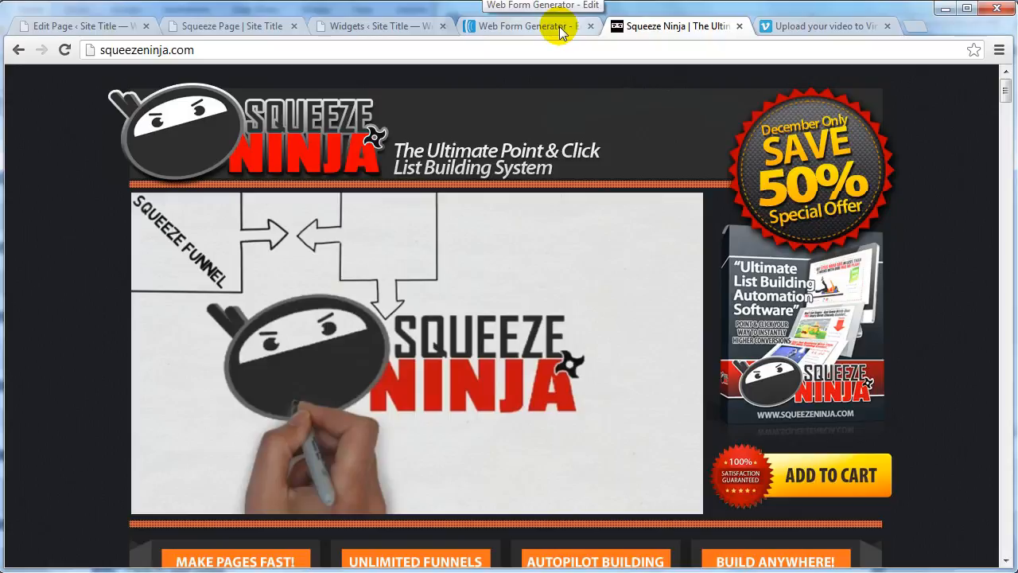
Step: Go back to the published squeeze page and review its content alongside the sidebar opt-in form
left_click(339, 29)
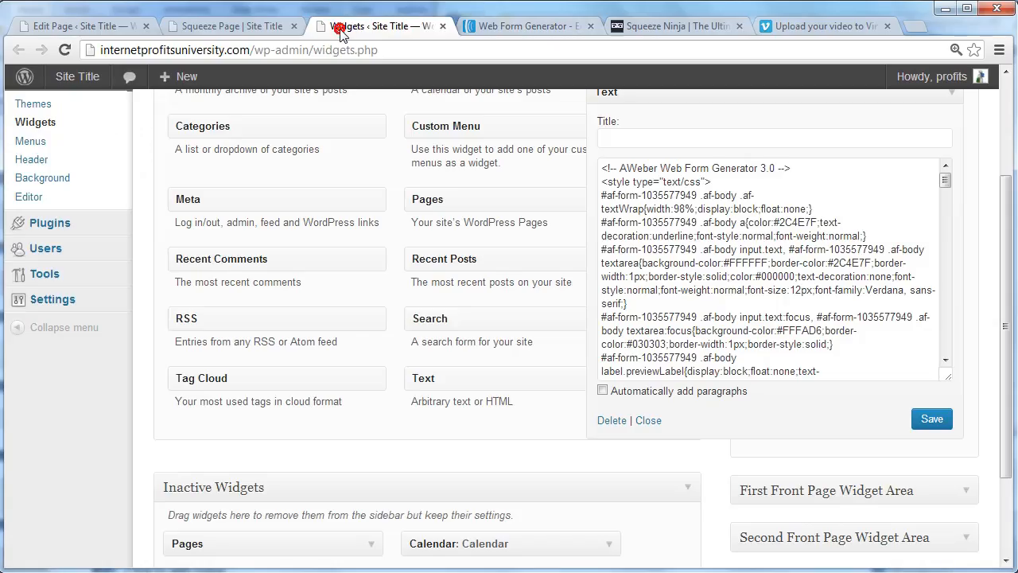
left_click(254, 29)
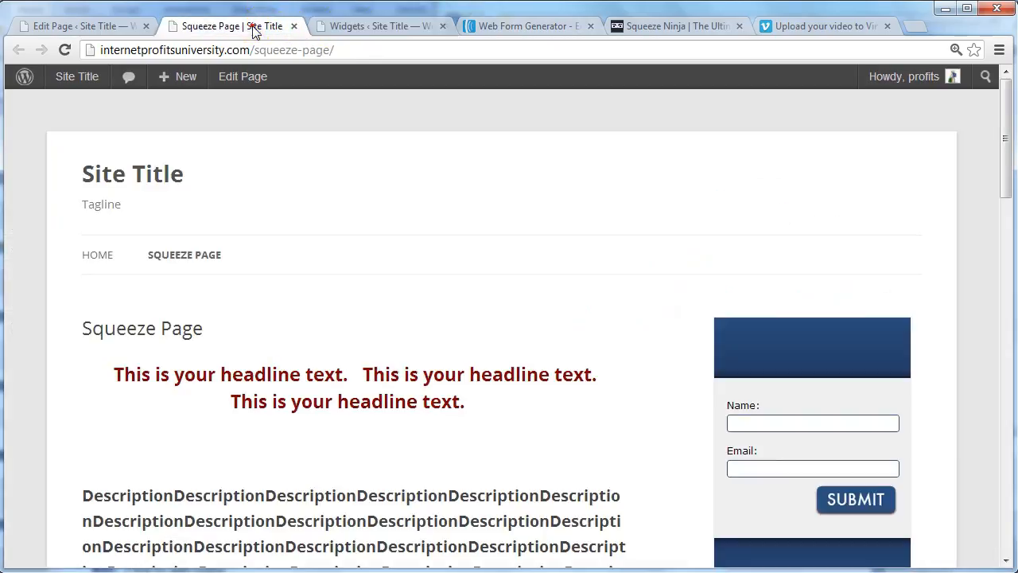
scroll(561, 298, "down", 3)
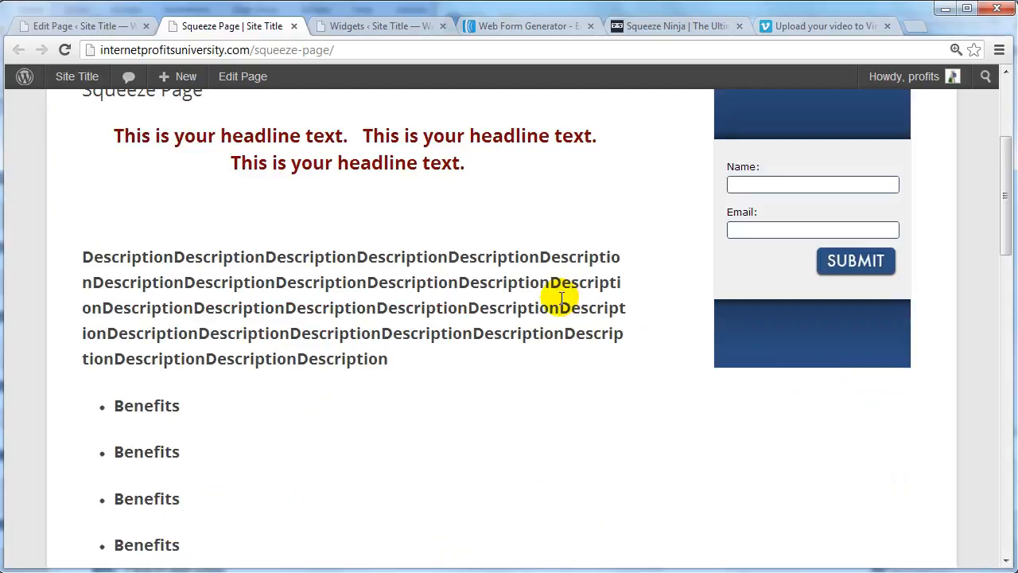